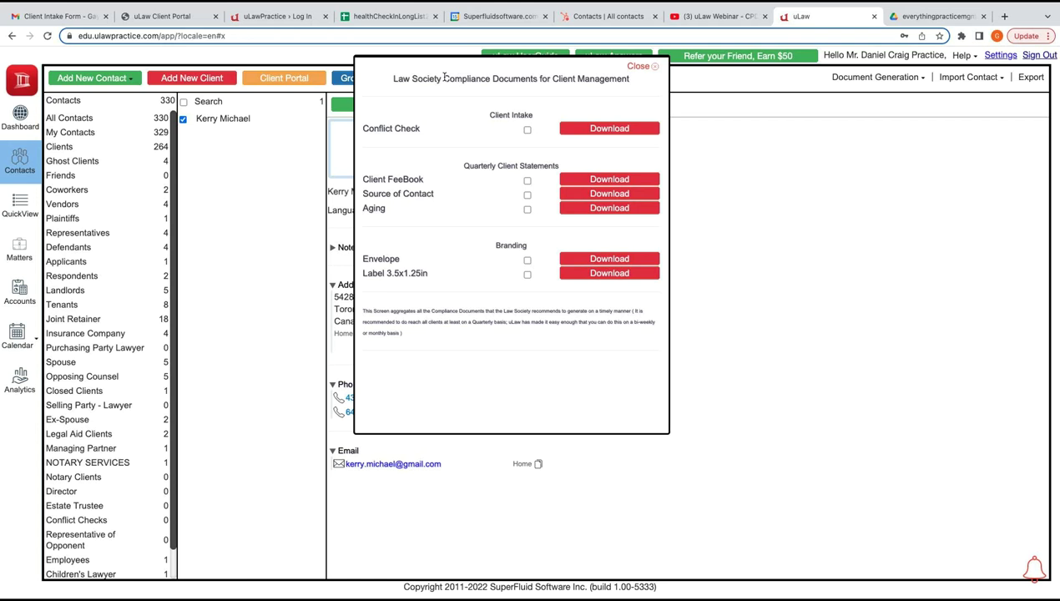
# Run the client's conflict check report covering all matters and all events/dockets
pyautogui.click(366, 154)
pyautogui.click(365, 141)
pyautogui.click(491, 203)
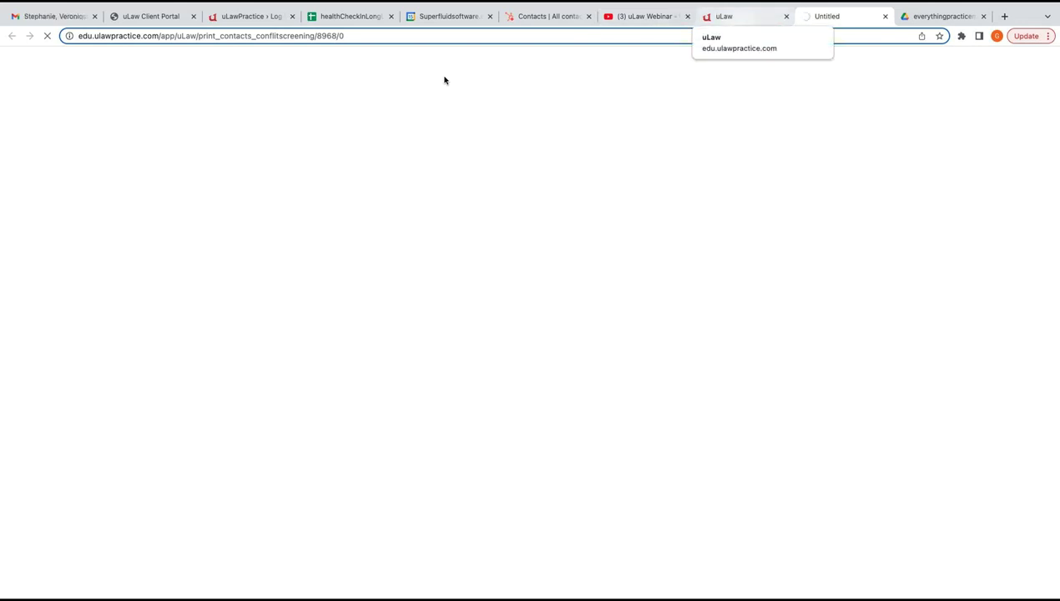
# Close the compliance documents dialog and start a new matter for the client
pyautogui.hotkey('ctrl', 'shift', 'Tab')
pyautogui.press('Escape')
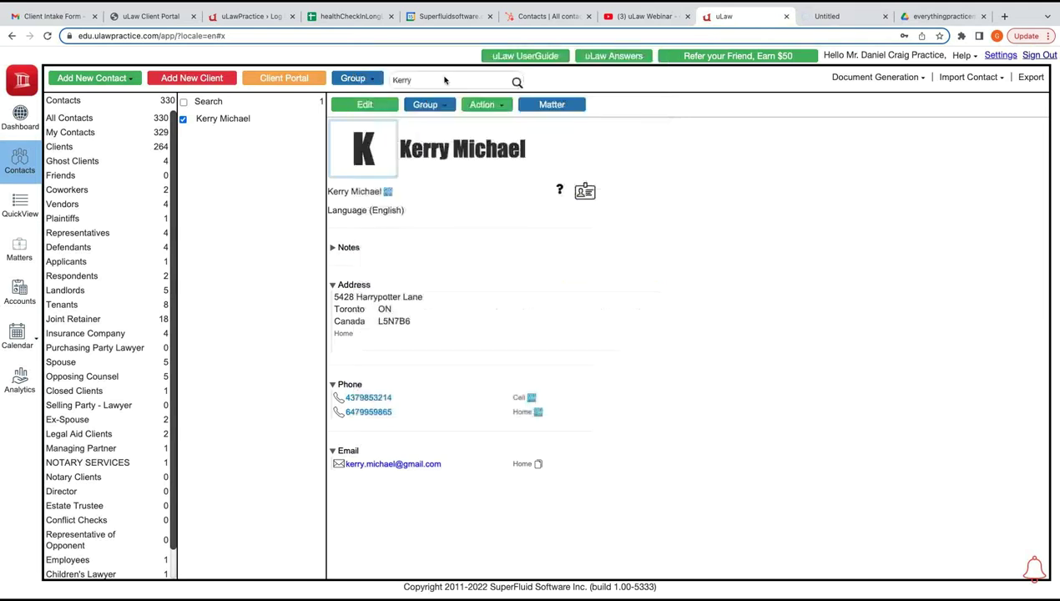
pyautogui.press('Tab')
pyautogui.press('Tab')
pyautogui.press('Return')
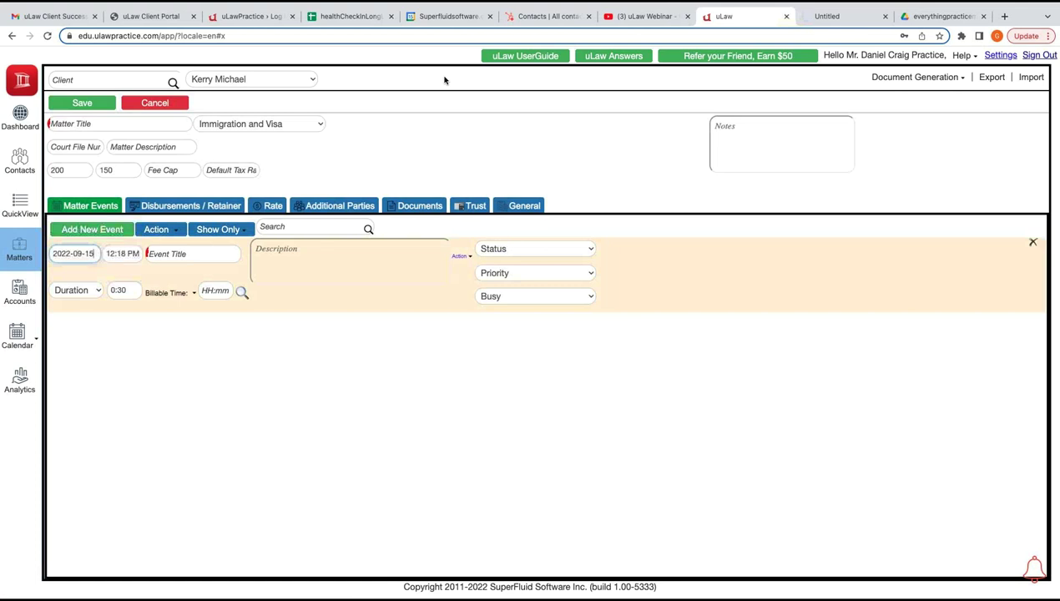
pyautogui.hotkey('ctrl', 'Right')
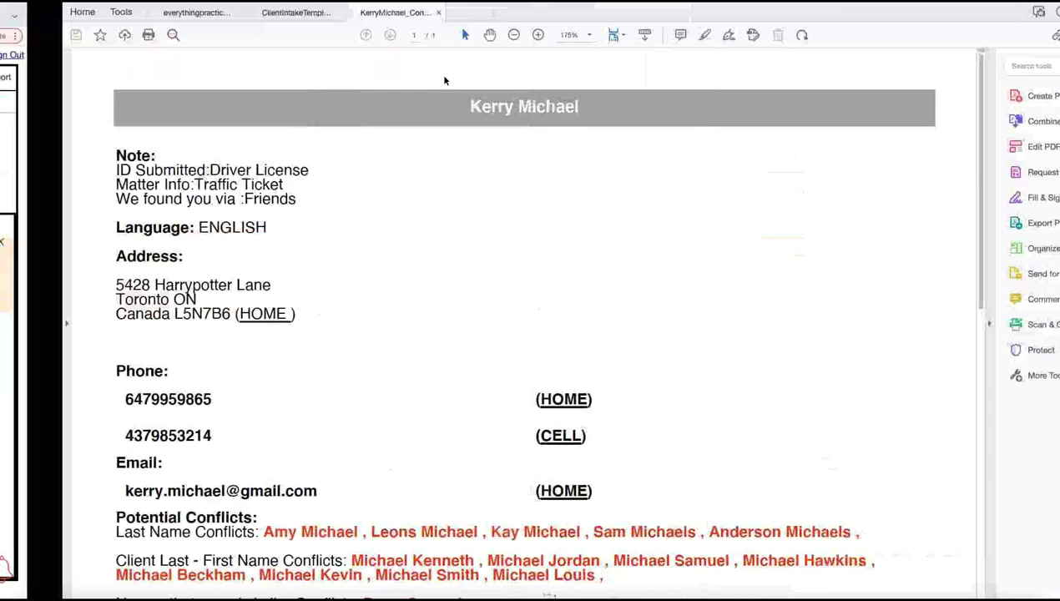
# Check the Potential Conflicts list in the PDF, then title the new matter 'Red Light camera'
pyautogui.scroll(-3, 445, 80)
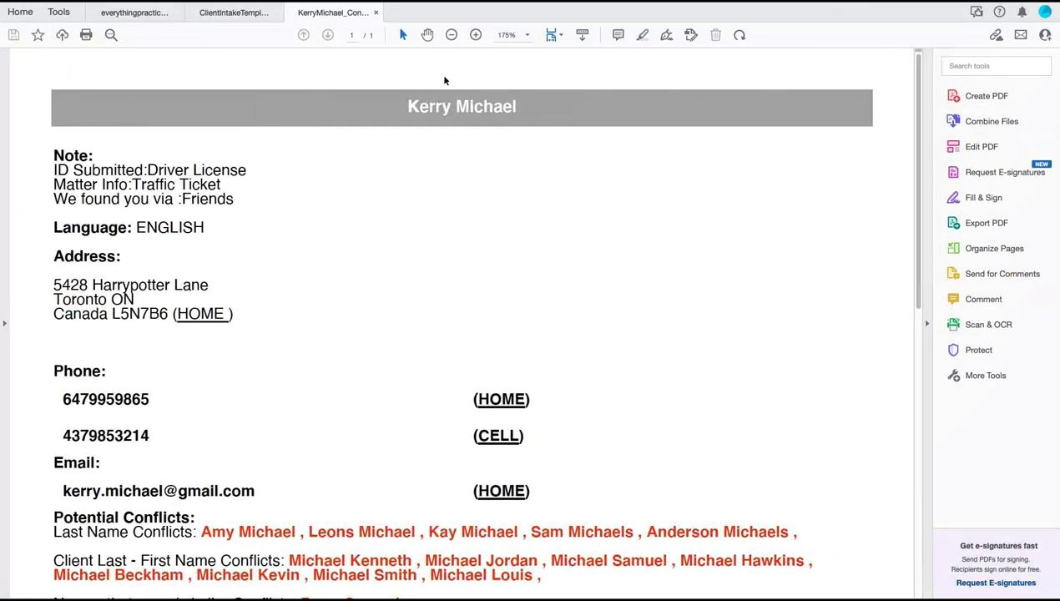
pyautogui.scroll(-3, 445, 80)
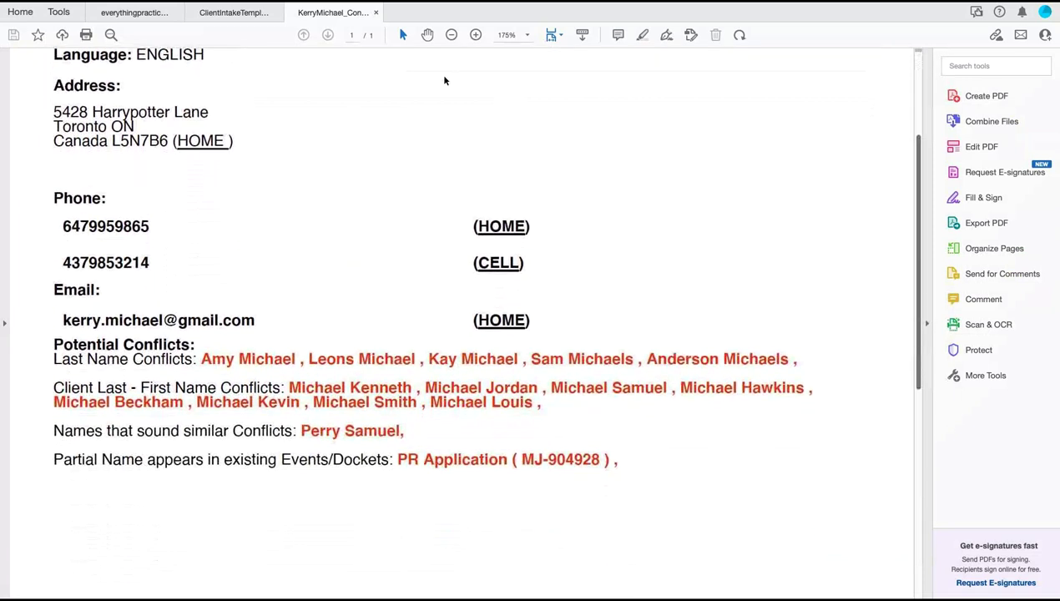
pyautogui.moveTo(618, 393); pyautogui.dragTo(53, 291)
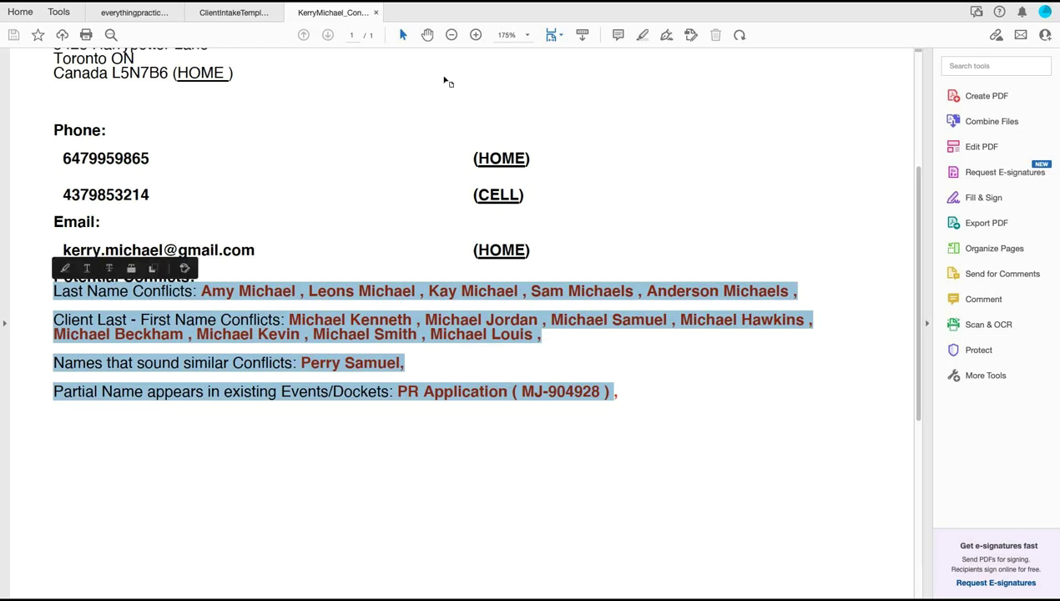
pyautogui.click(445, 80)
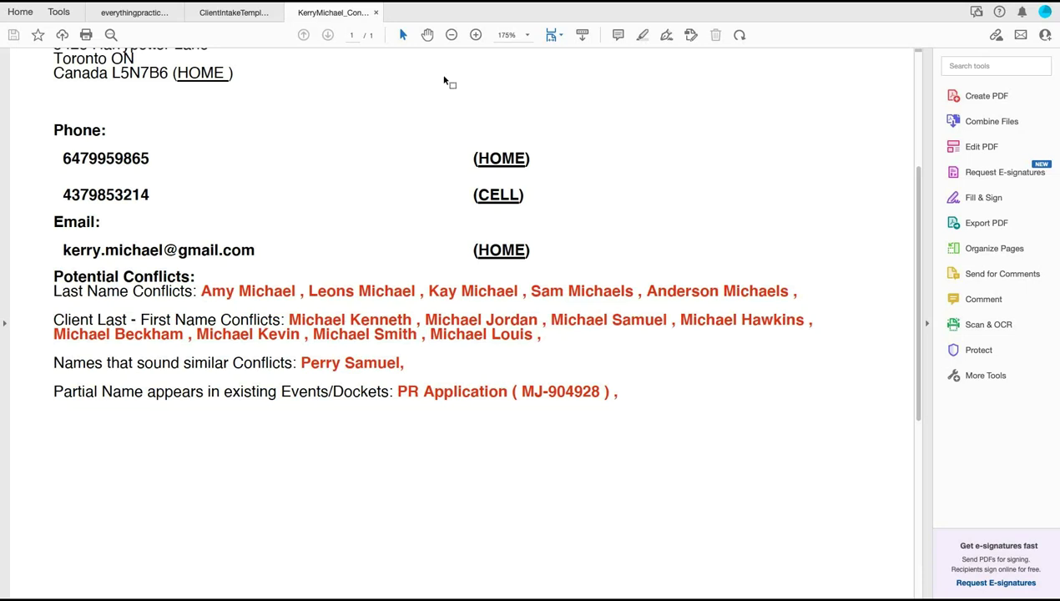
pyautogui.press('super+Tab')
pyautogui.write('Red Light camera')
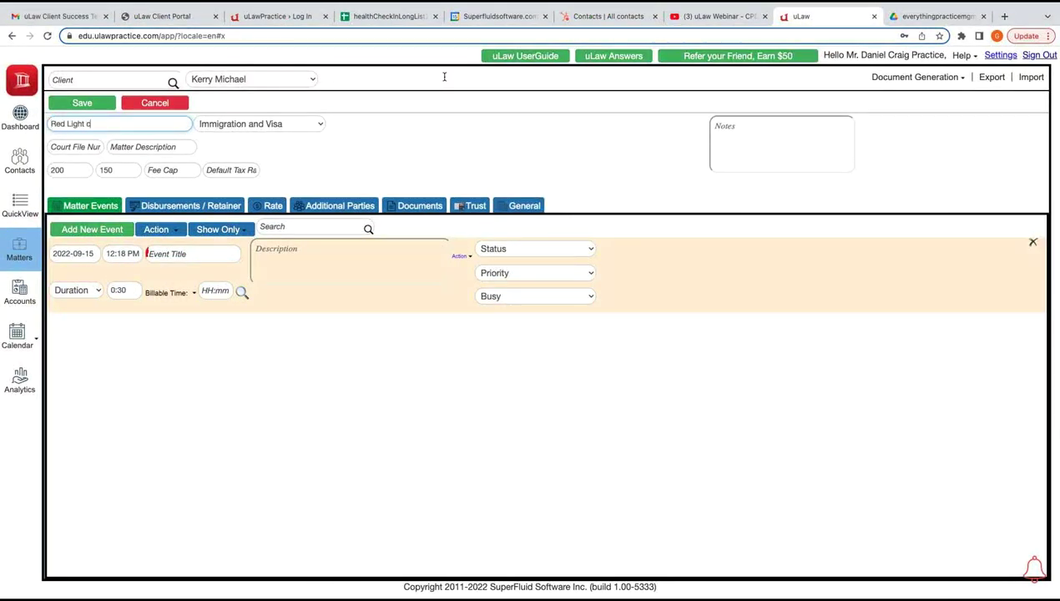
pyautogui.press('Tab')
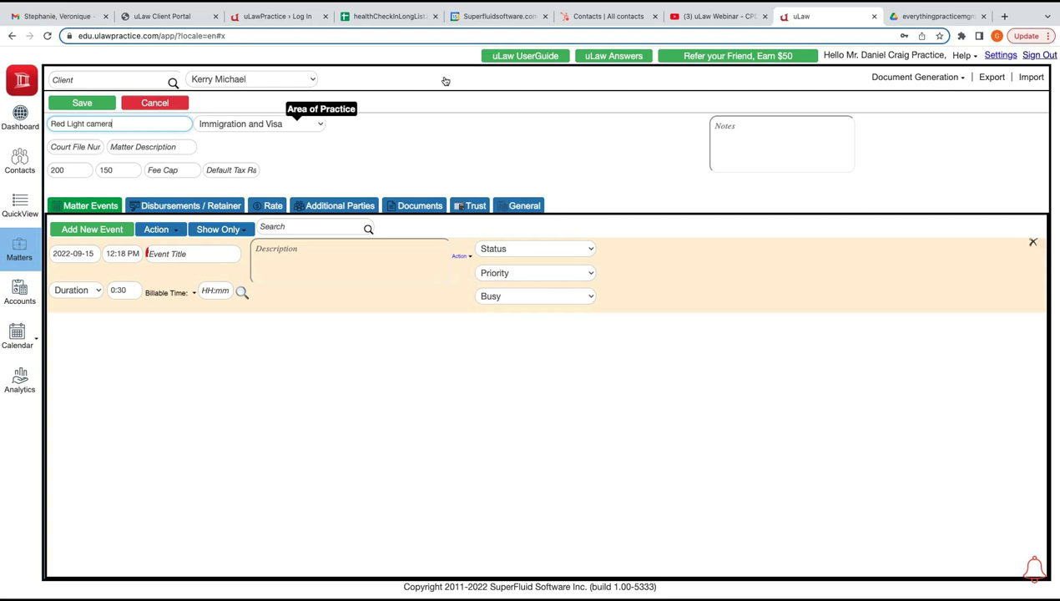
pyautogui.press('space')
pyautogui.press('f')
pyautogui.press('Down')
pyautogui.press('Down')
pyautogui.press('Down')
pyautogui.press('Down')
pyautogui.press('Down')
pyautogui.press('Down')
pyautogui.press('Down')
pyautogui.press('Down')
pyautogui.press('Down')
pyautogui.press('Down')
pyautogui.press('Down')
pyautogui.press('Down')
pyautogui.press('Down')
pyautogui.press('Down')
pyautogui.press('Down')
pyautogui.press('Down')
pyautogui.press('Down')
pyautogui.press('Down')
pyautogui.press('Down')
pyautogui.press('Down')
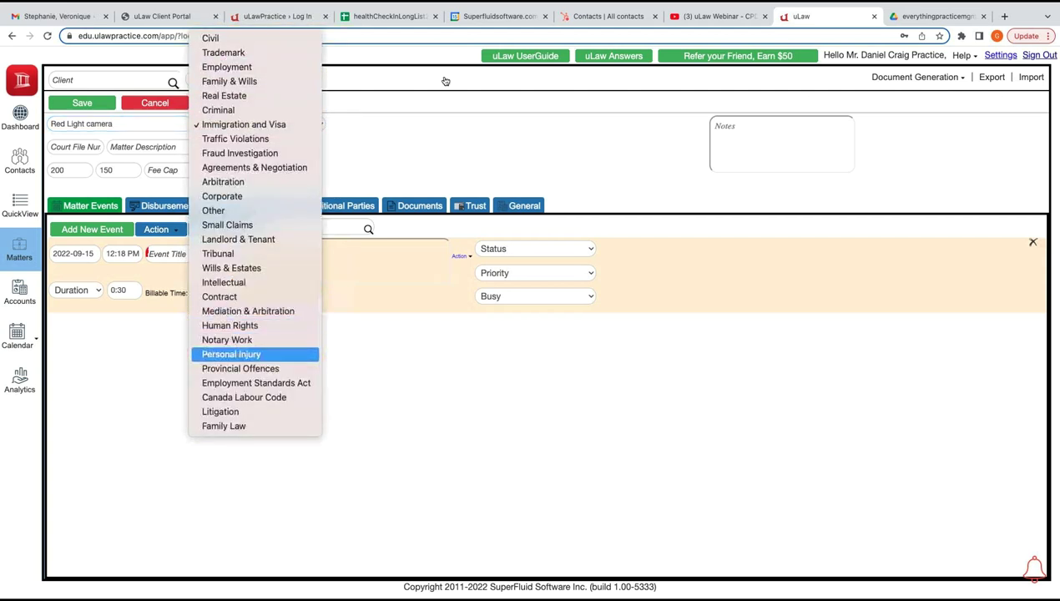
pyautogui.press('Return')
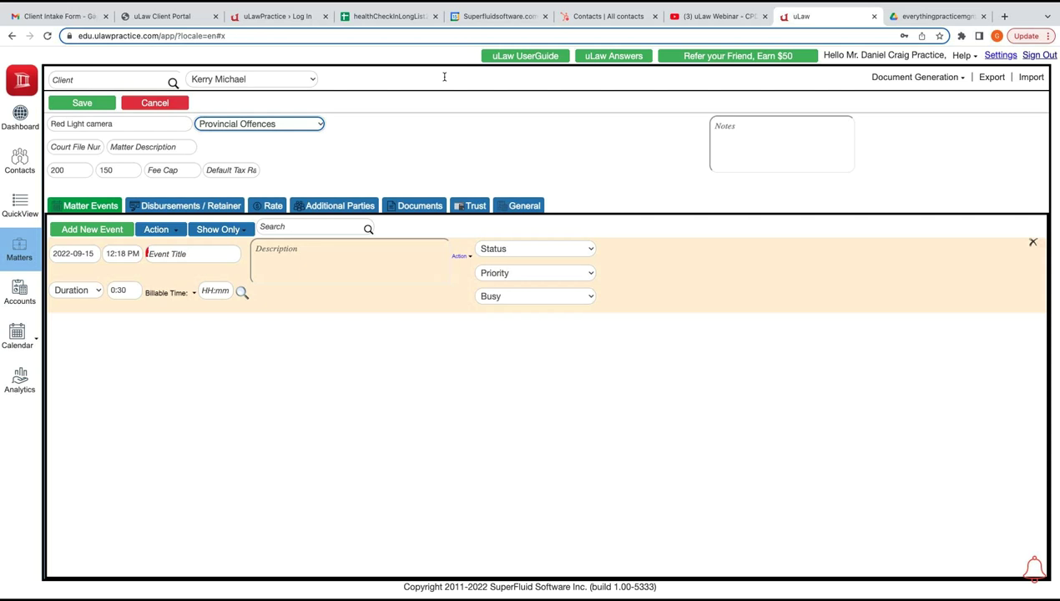
pyautogui.press('Tab')
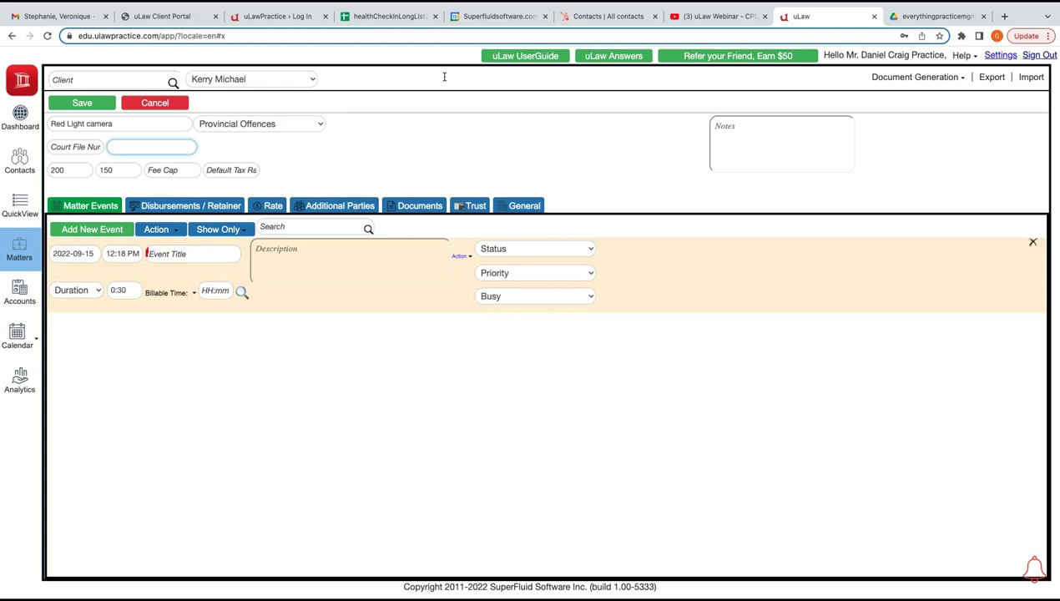
pyautogui.write('2022-12-0001')
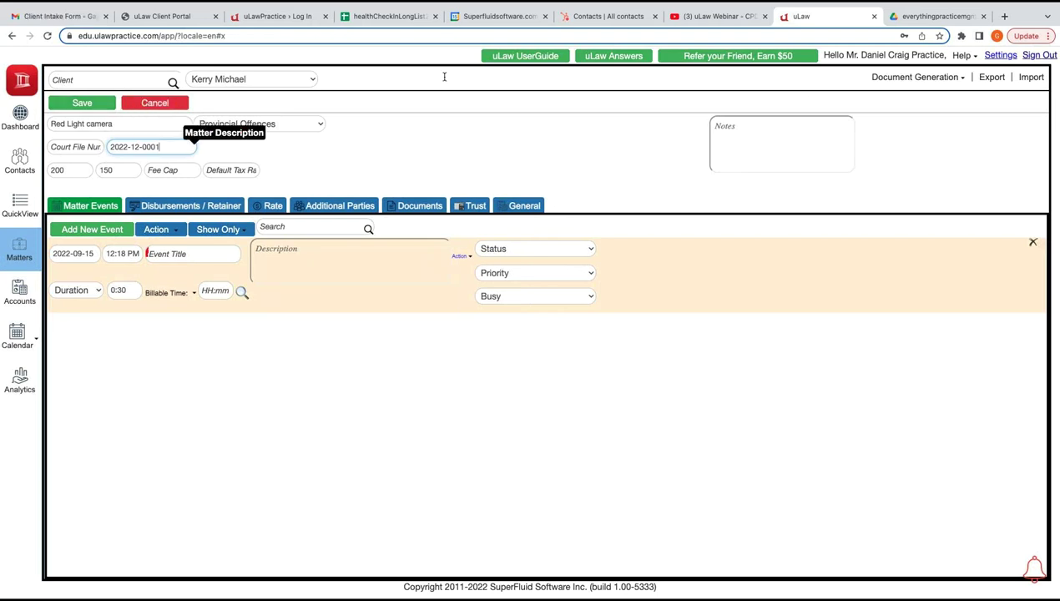
pyautogui.press('Tab')
pyautogui.press('Tab')
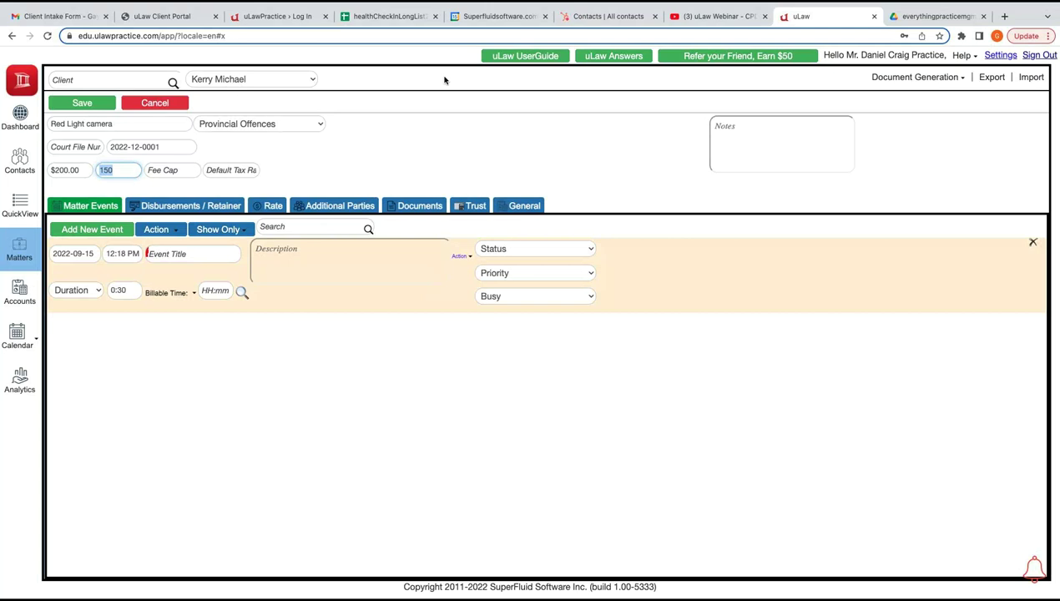
pyautogui.press('Return')
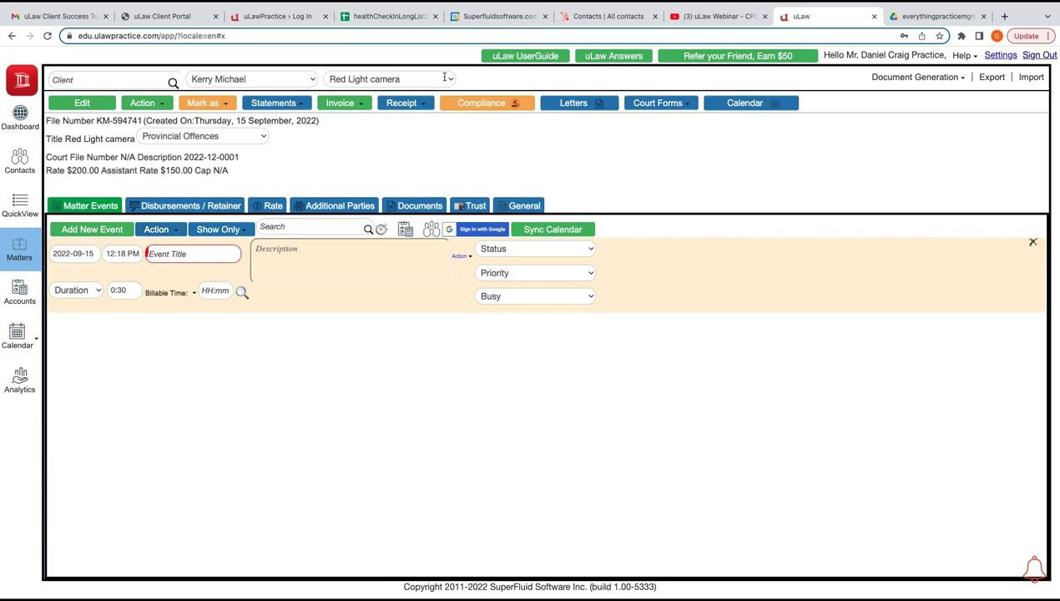
pyautogui.click(476, 103)
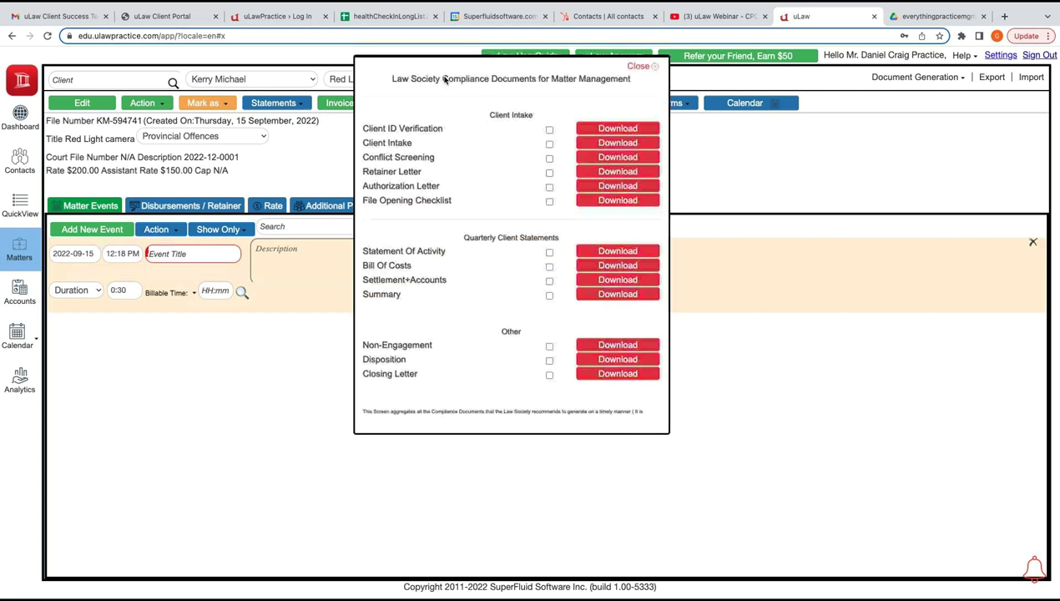
pyautogui.moveTo(550, 78); pyautogui.dragTo(631, 78)
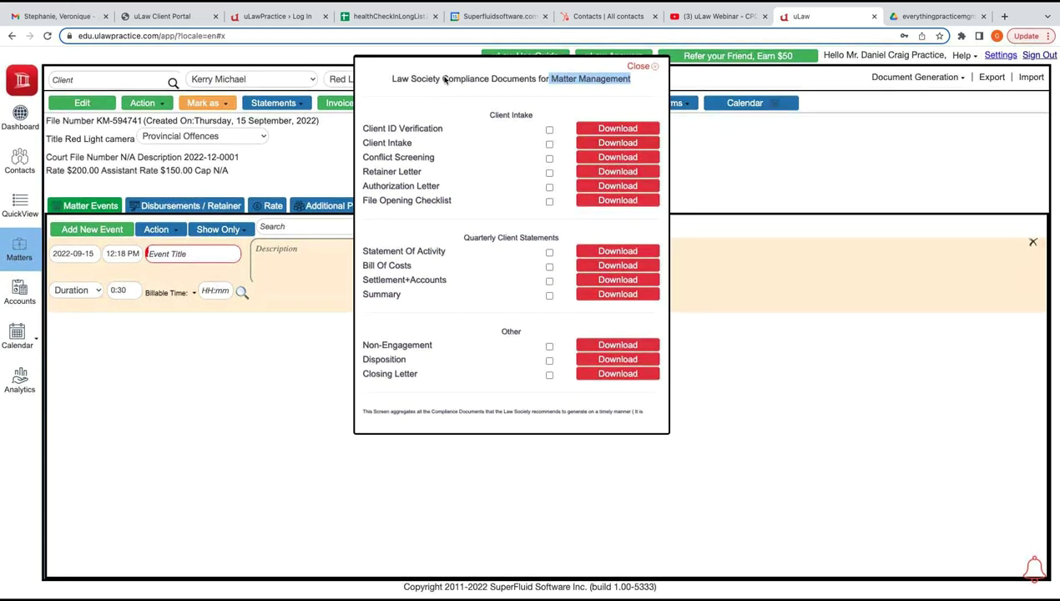
pyautogui.press('Escape')
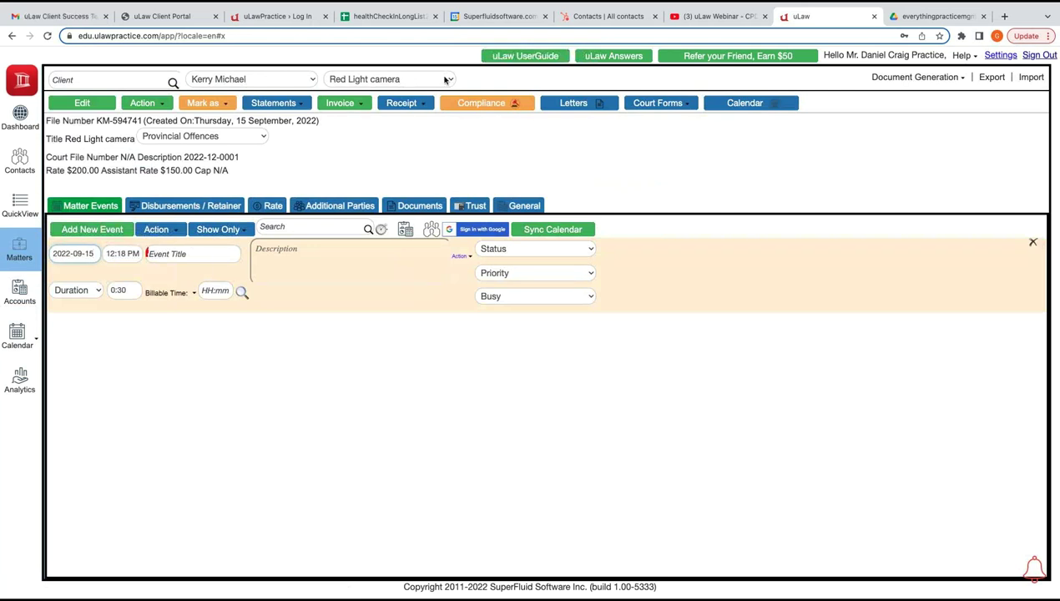
# Add a Client Meeting event and a 2-hour Drafting event with autofilled billable time
pyautogui.write('Clien')
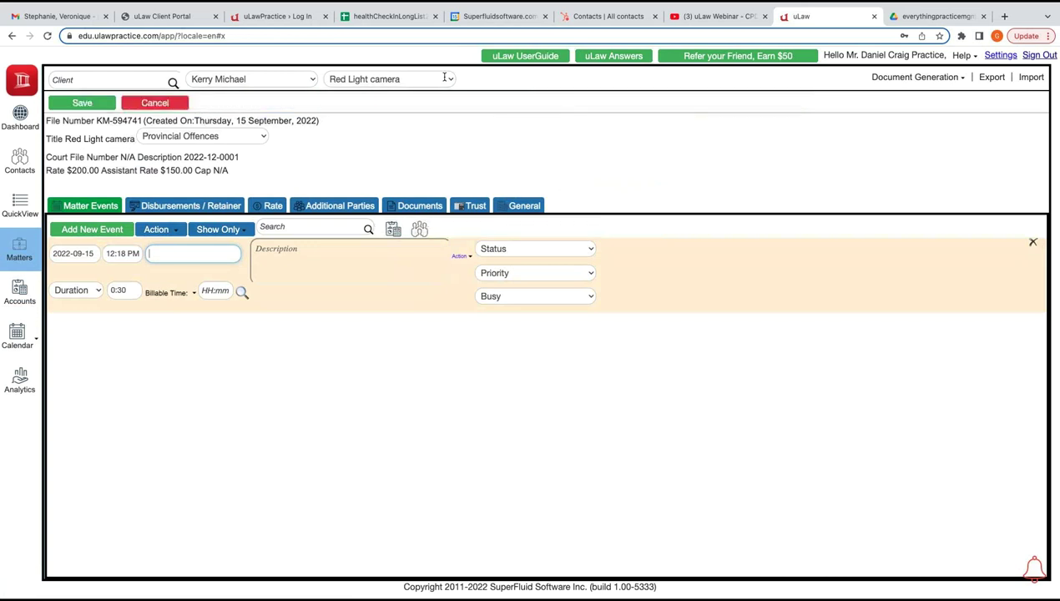
pyautogui.press('Return')
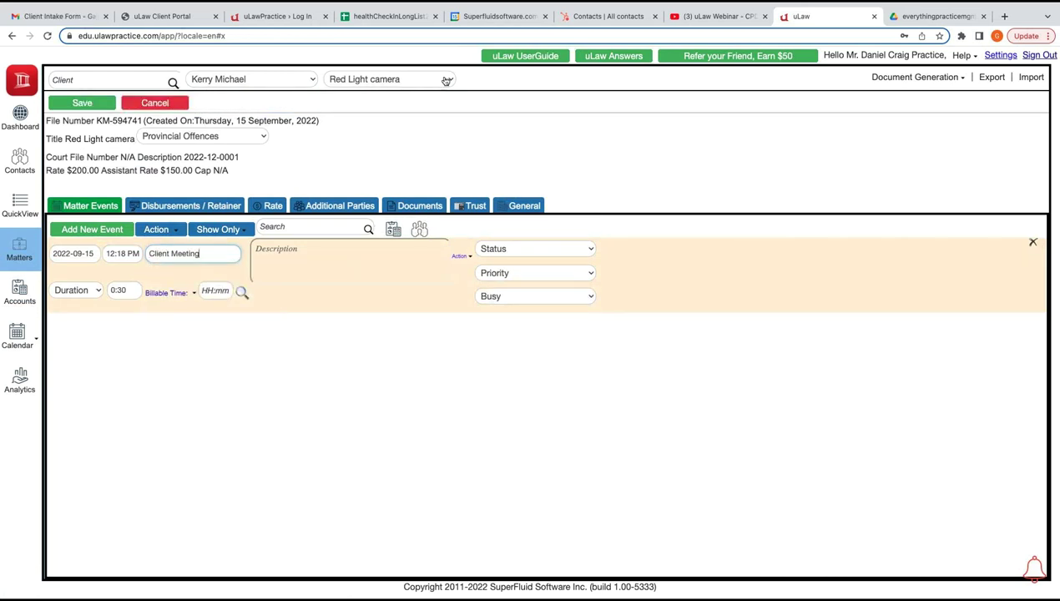
pyautogui.press('Return')
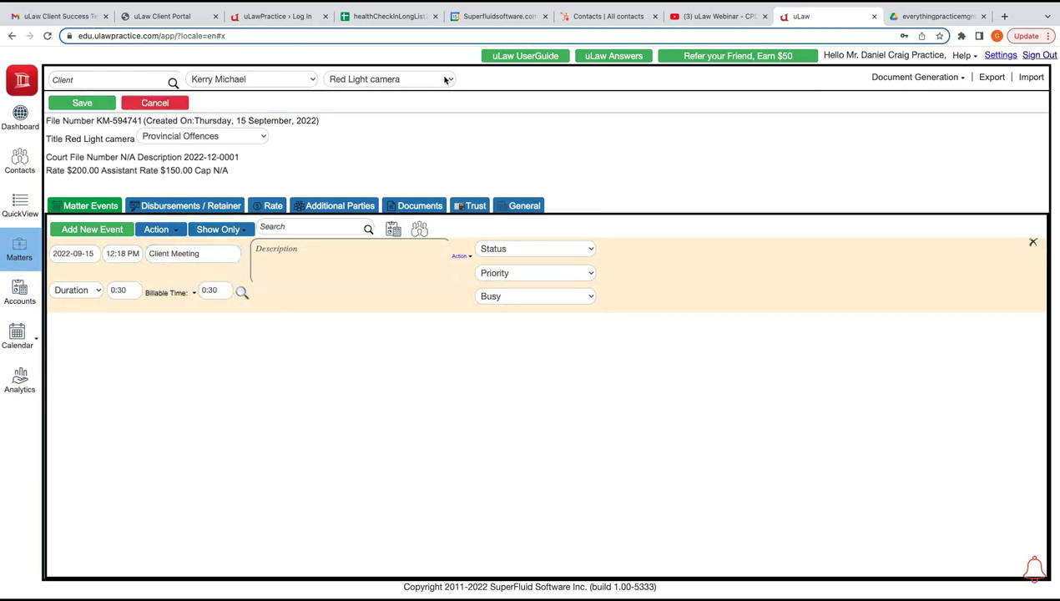
pyautogui.press('Tab')
pyautogui.write('Draf')
pyautogui.press('Down')
pyautogui.press('Return')
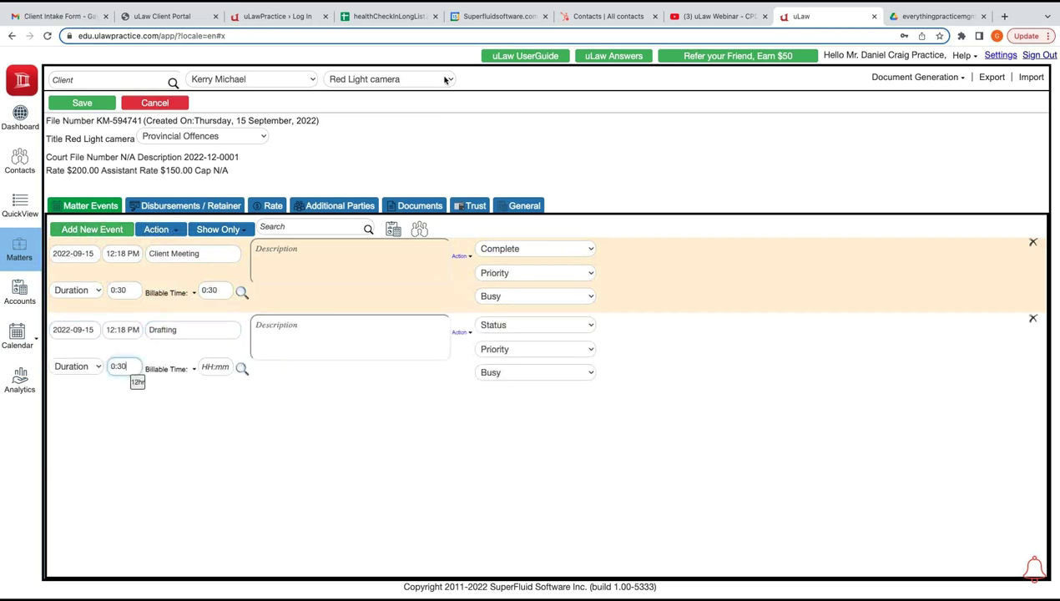
pyautogui.write('2:')
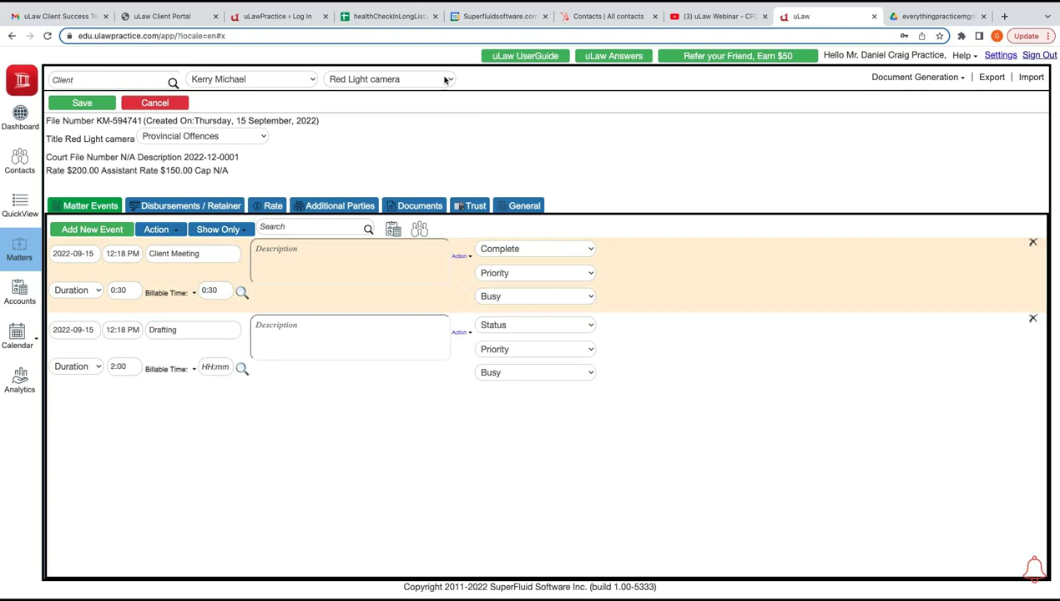
pyautogui.press('Tab')
pyautogui.press('Down')
pyautogui.press('Return')
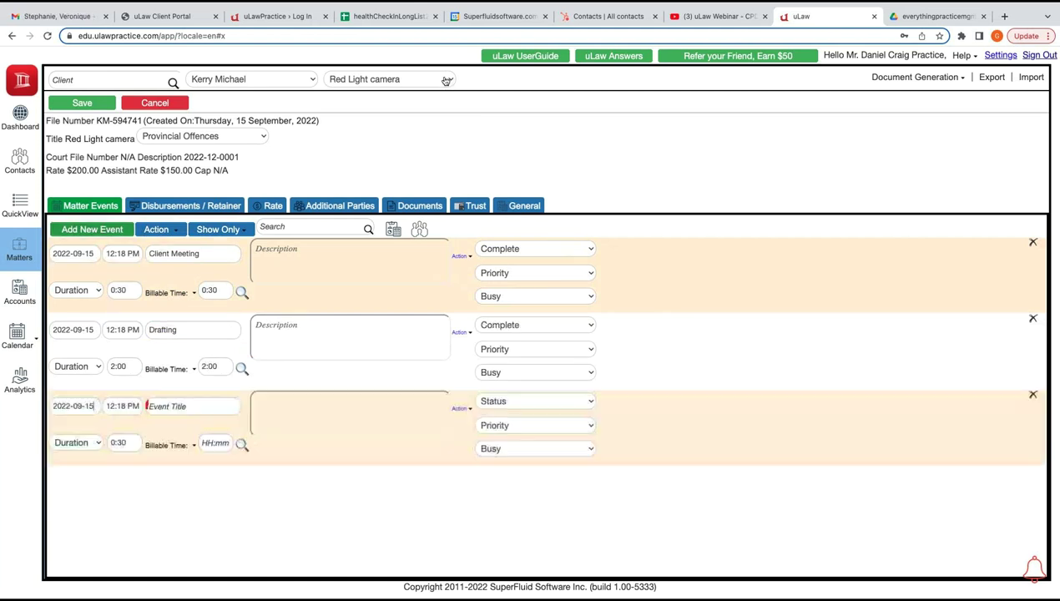
# Add a 3:00 Court Hearing billed at a $500.00 flat rate, and pause the docket timer
pyautogui.write('Cou')
pyautogui.press('Down')
pyautogui.press('Tab')
pyautogui.write('3')
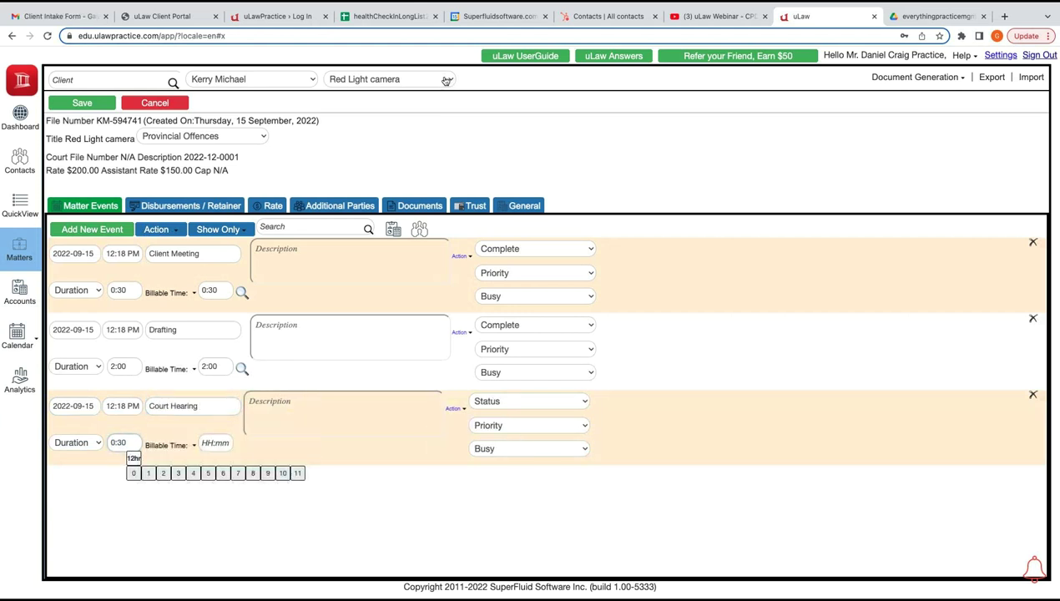
pyautogui.press('Tab')
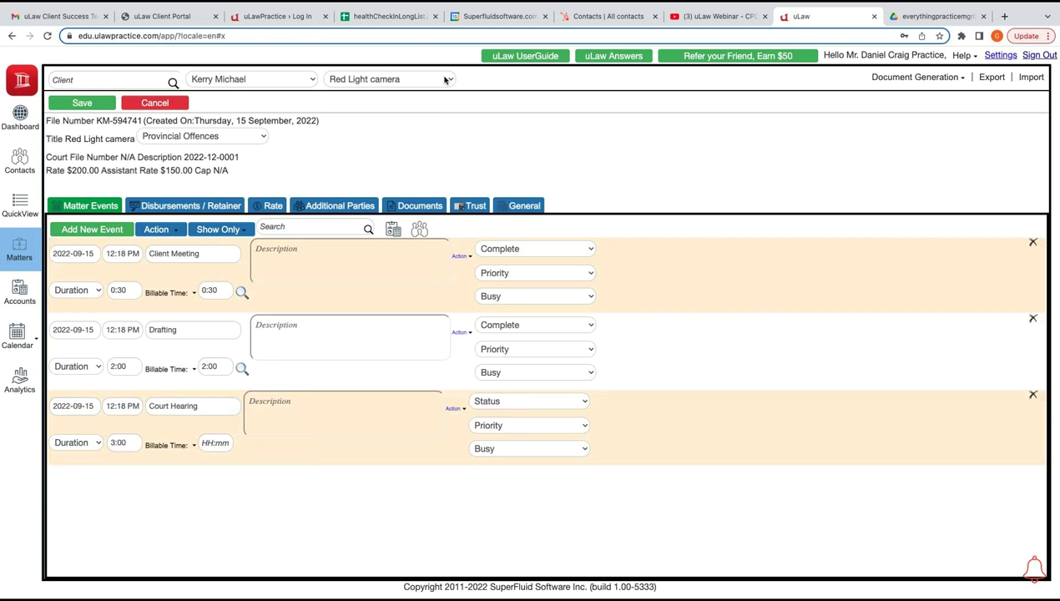
pyautogui.press('Down')
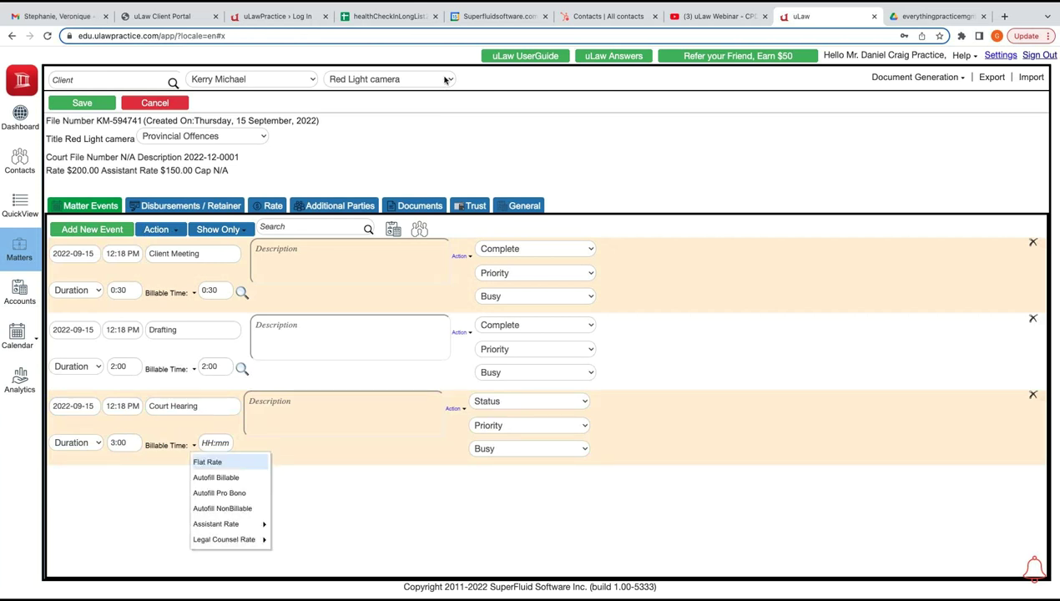
pyautogui.press('Return')
pyautogui.press('Tab')
pyautogui.write('100')
pyautogui.press('BackSpace')
pyautogui.press('BackSpace')
pyautogui.press('BackSpace')
pyautogui.write('500')
pyautogui.press('Tab')
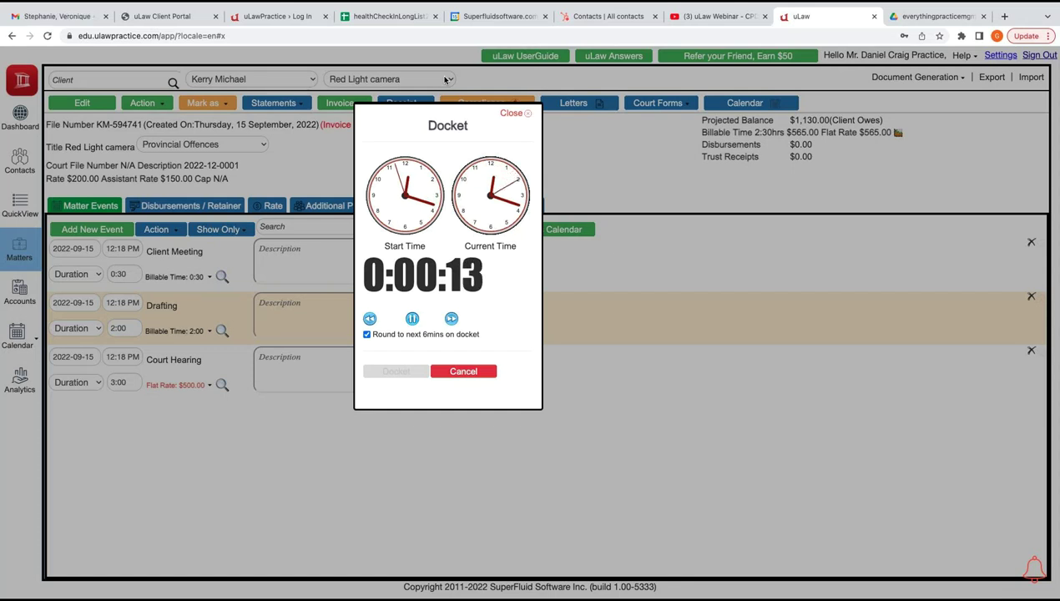
pyautogui.press('space')
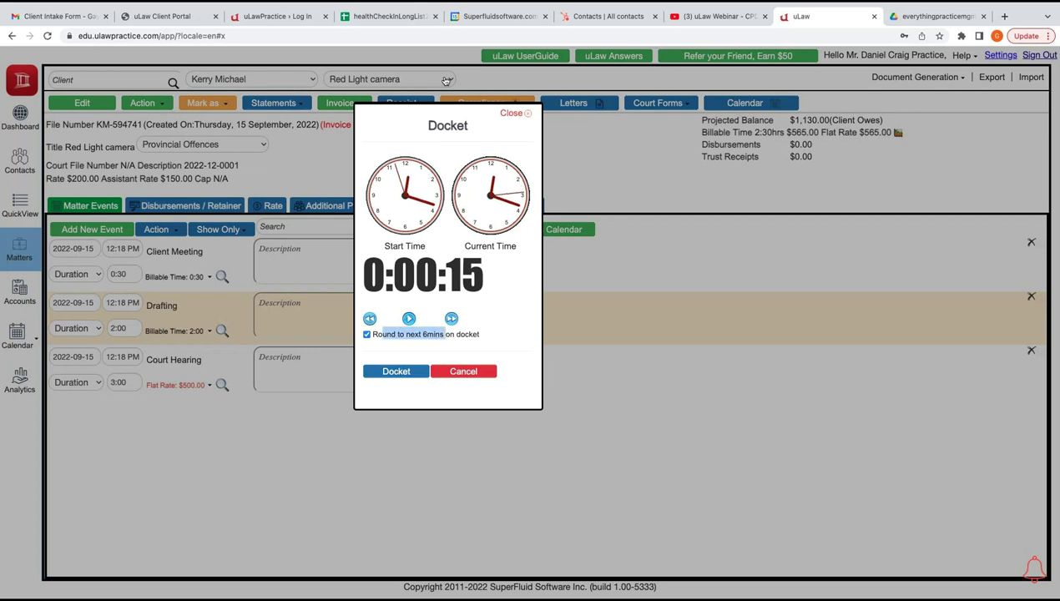
# Save the timed work as a 0:06 Phone Call docket described 'About upcoming Hearing'
pyautogui.press('Return')
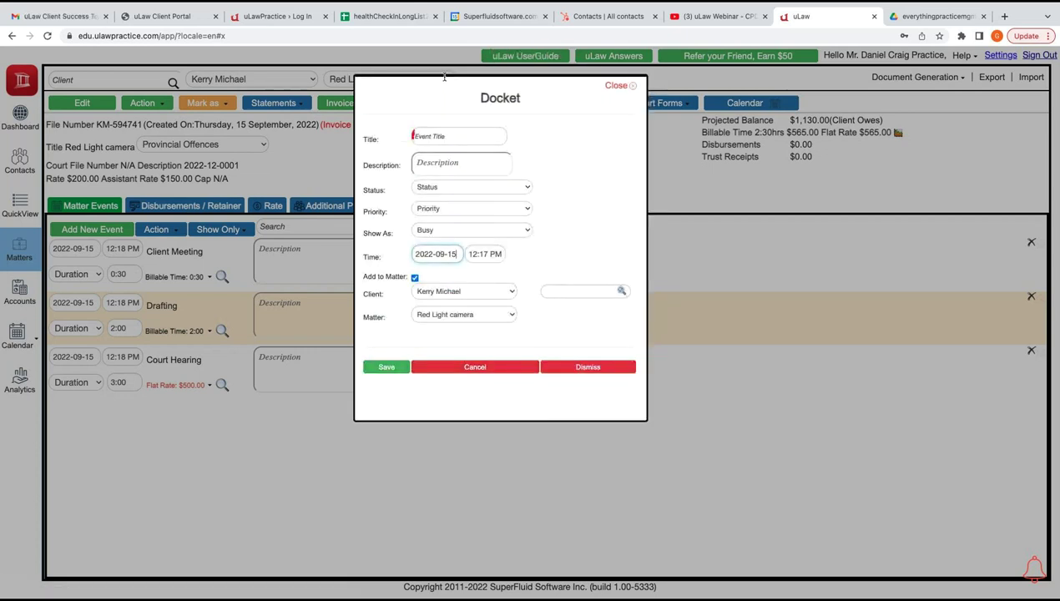
pyautogui.write('Phone')
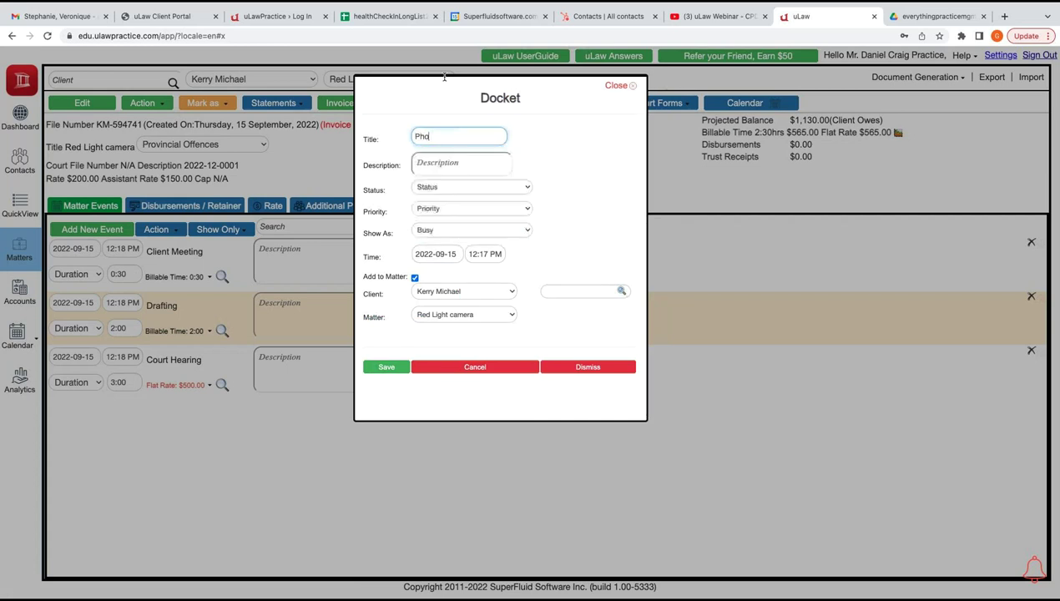
pyautogui.write(' Call')
pyautogui.press('Tab')
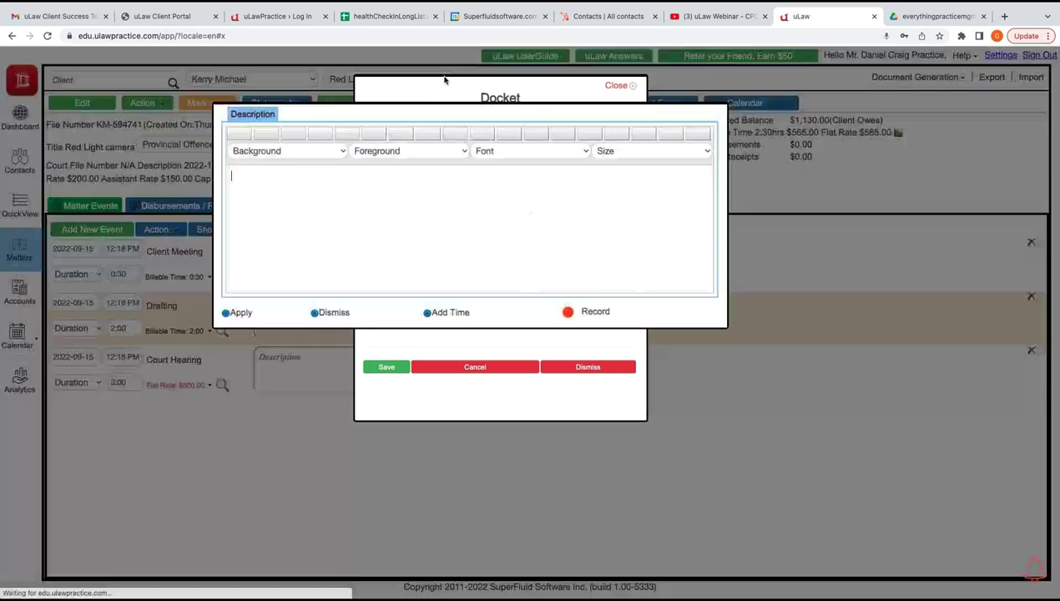
pyautogui.write('Abou')
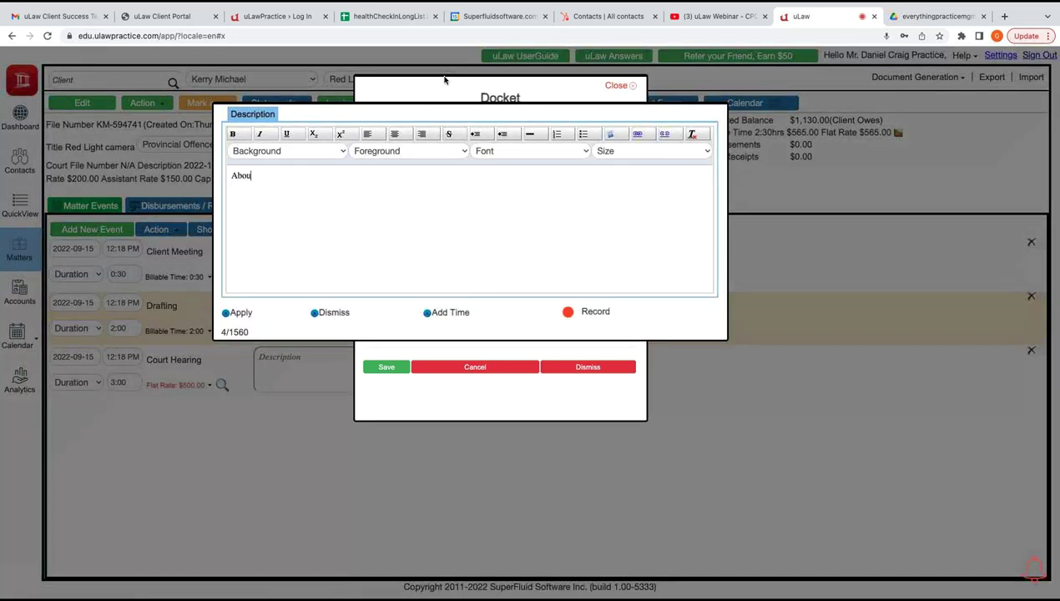
pyautogui.write('t upcoming Hearing')
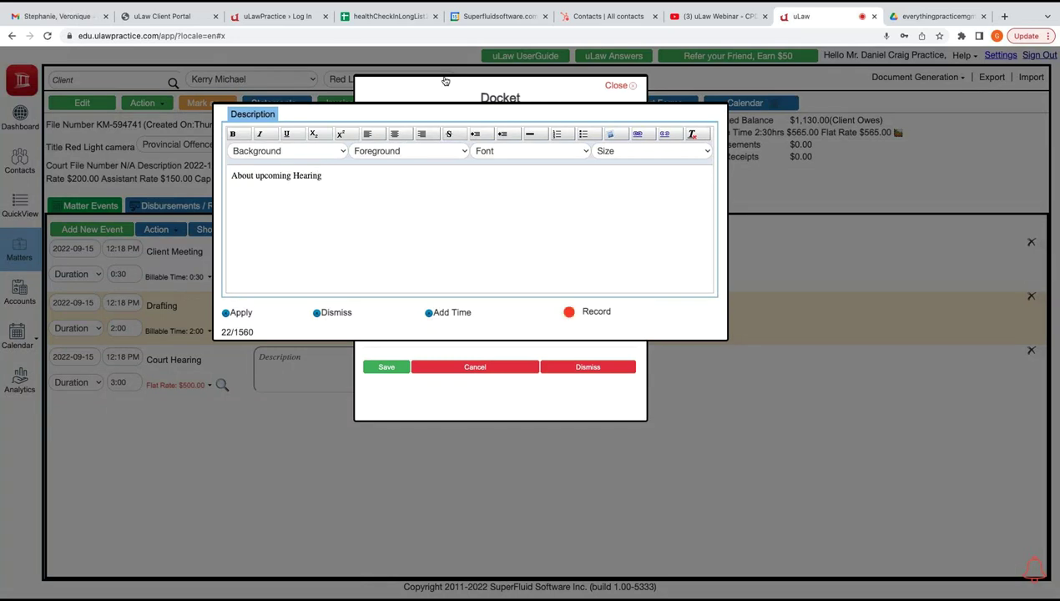
pyautogui.click(445, 80)
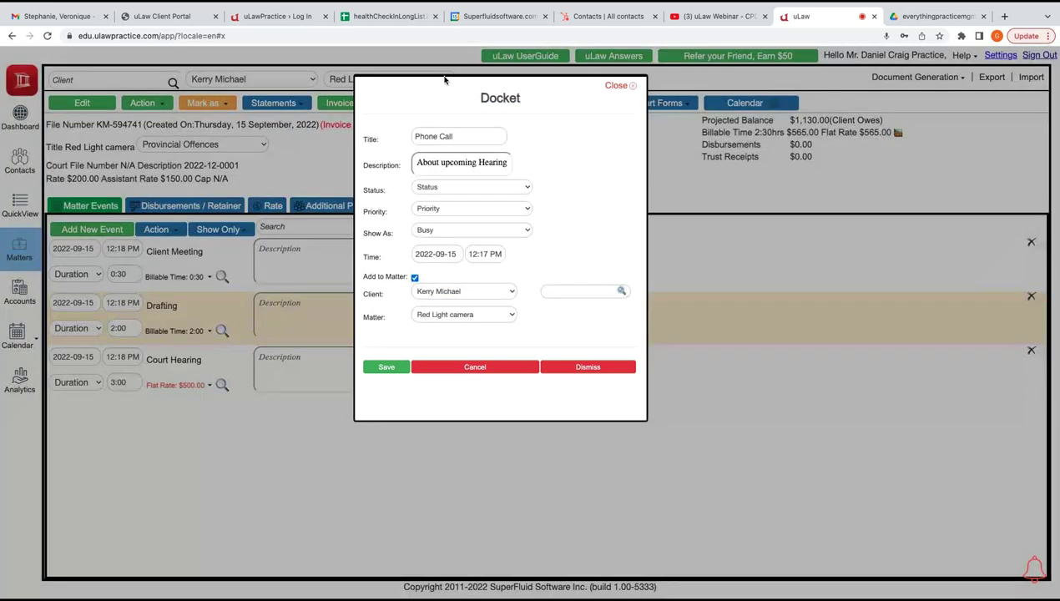
pyautogui.press('Return')
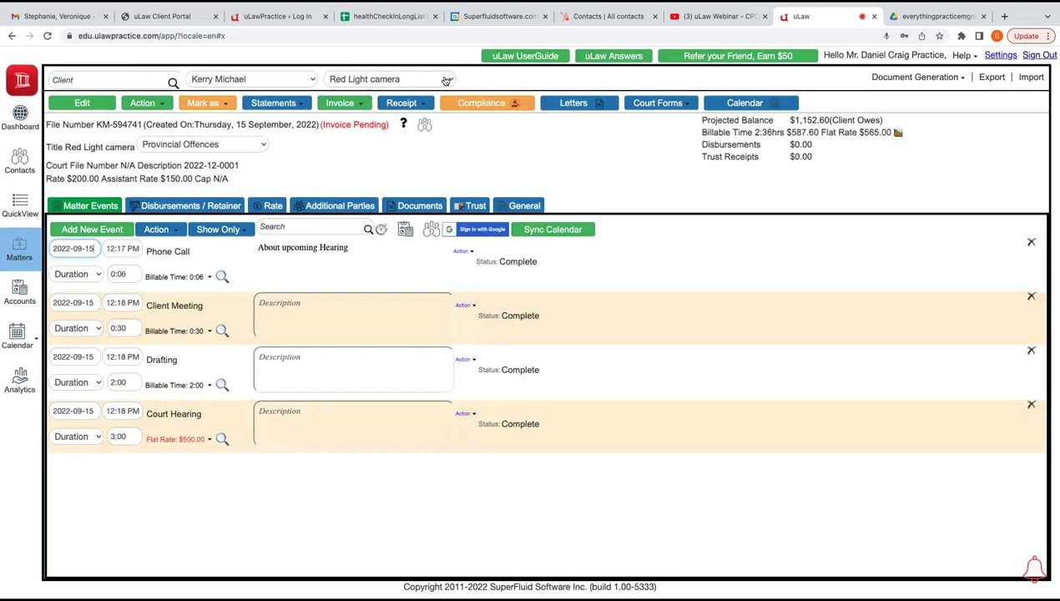
pyautogui.click(455, 102)
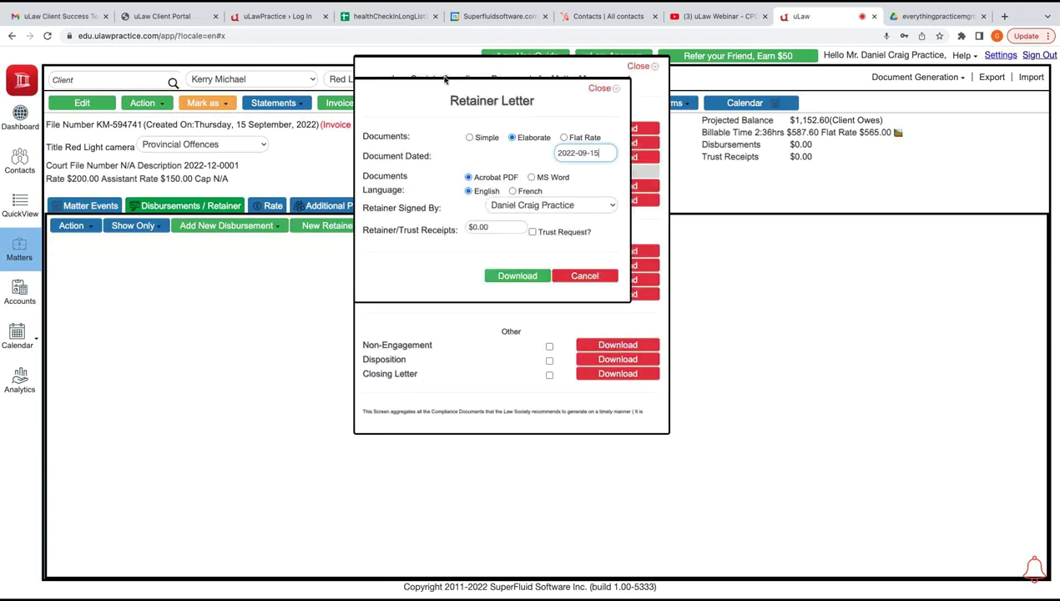
# Enter a 500 retainer amount and download the Retainer Letter PDF
pyautogui.write('500')
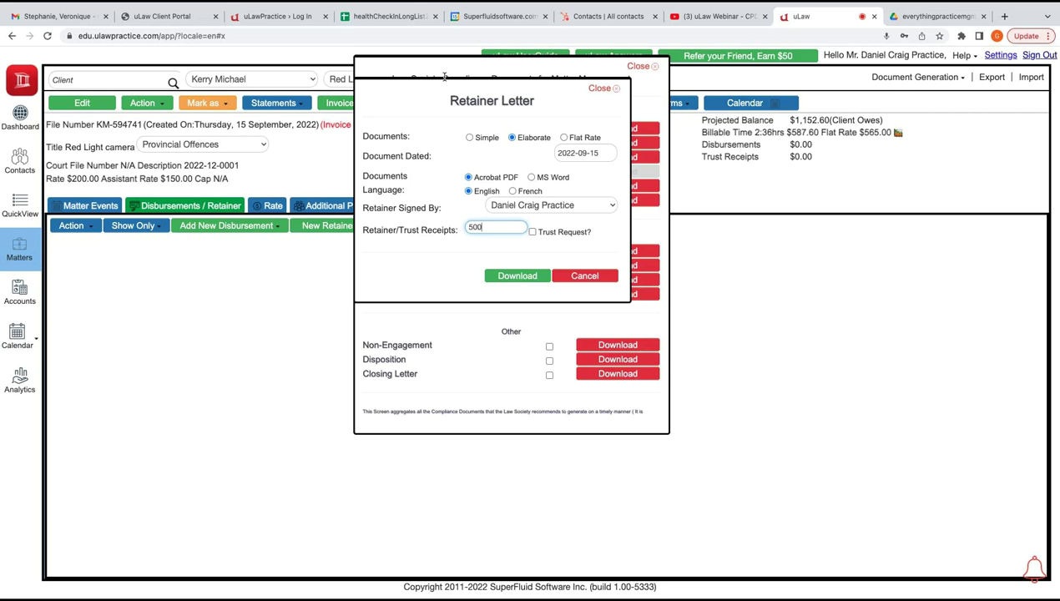
pyautogui.press('Return')
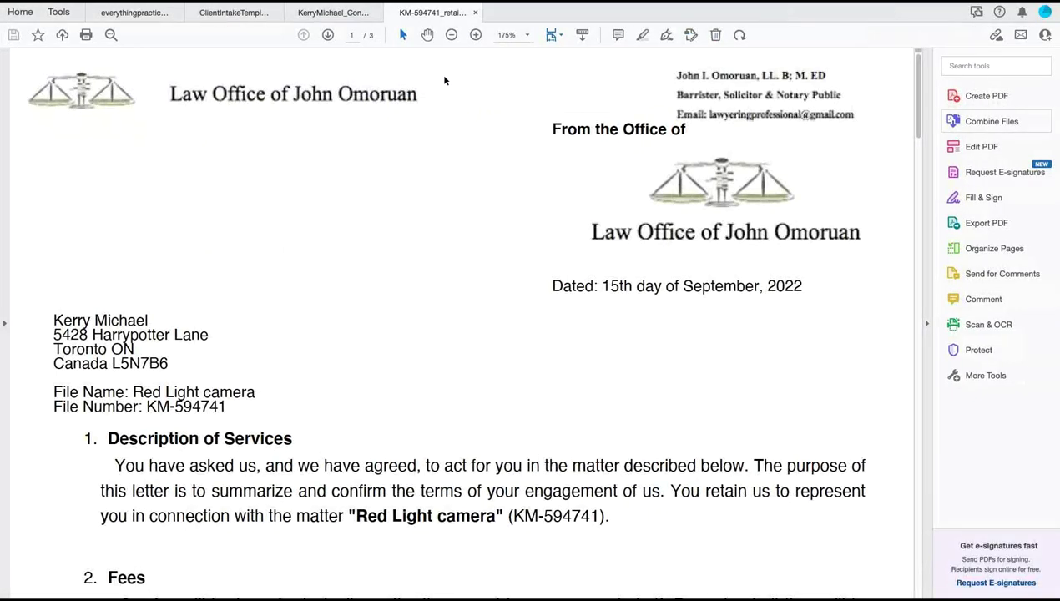
# Read down to section 5 and highlight the sentence requiring a 500 retainer, then return to uLaw
pyautogui.scroll(-5, 445, 80)
pyautogui.scroll(-3, 445, 80)
pyautogui.scroll(-4, 445, 78)
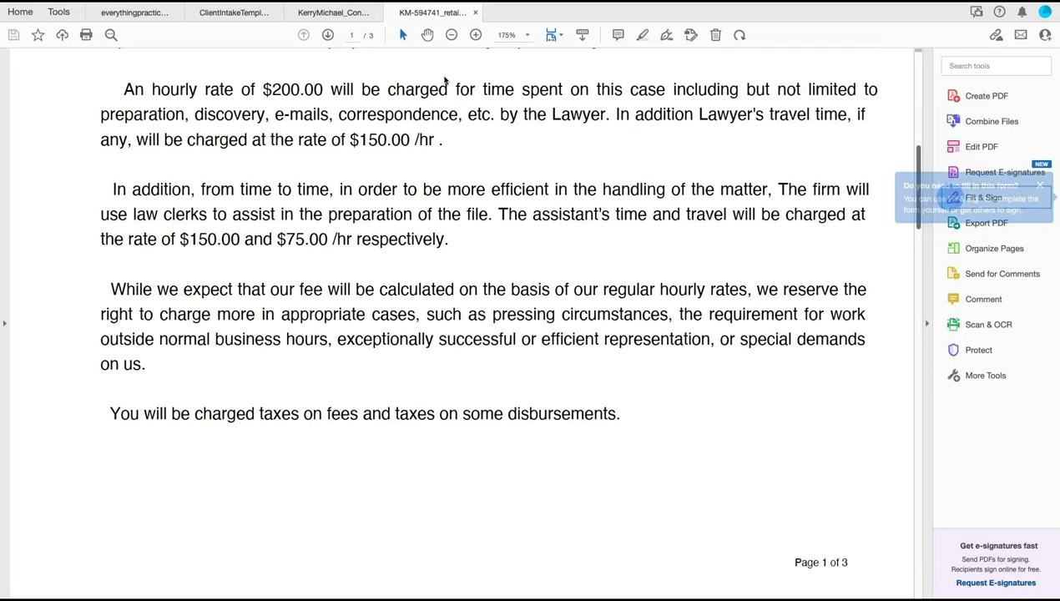
pyautogui.scroll(-3, 445, 80)
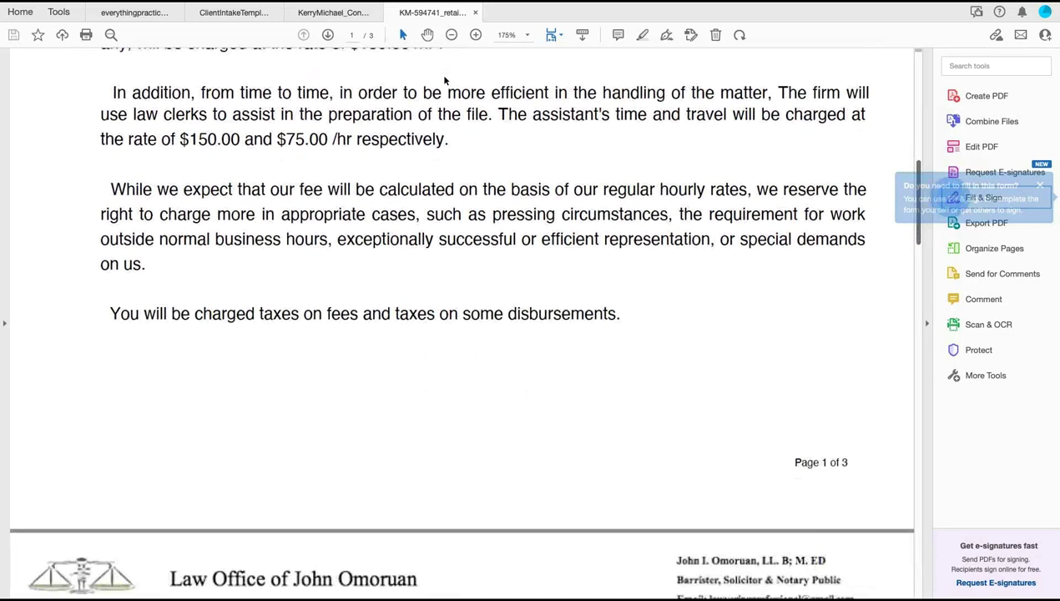
pyautogui.scroll(-6, 445, 80)
pyautogui.scroll(-8, 445, 80)
pyautogui.scroll(-3, 445, 80)
pyautogui.scroll(-1, 445, 80)
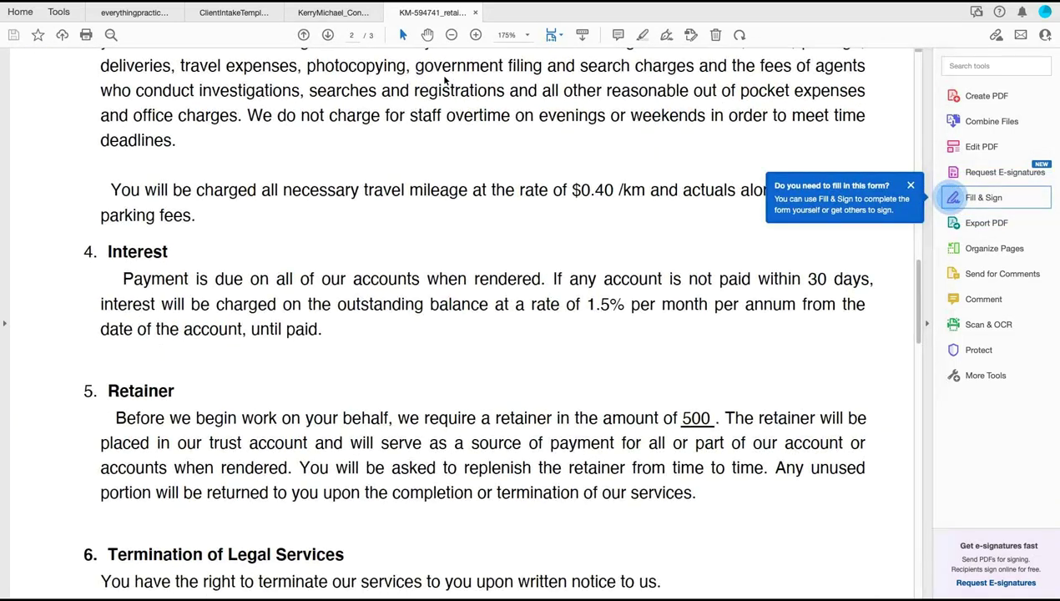
pyautogui.scroll(-6, 445, 81)
pyautogui.scroll(7, 445, 80)
pyautogui.scroll(-3, 445, 81)
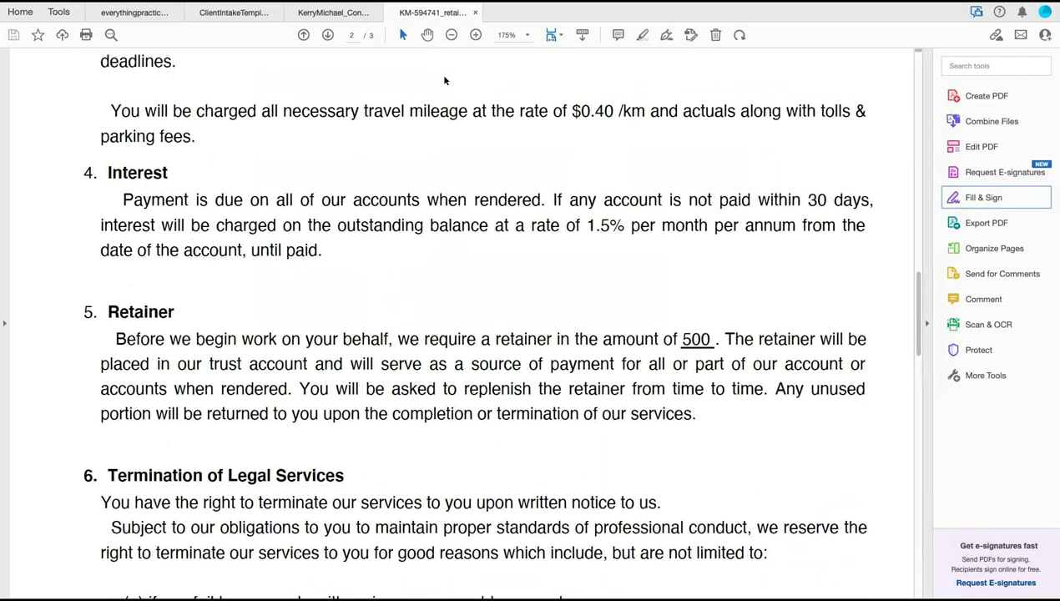
pyautogui.moveTo(115, 338); pyautogui.dragTo(710, 339)
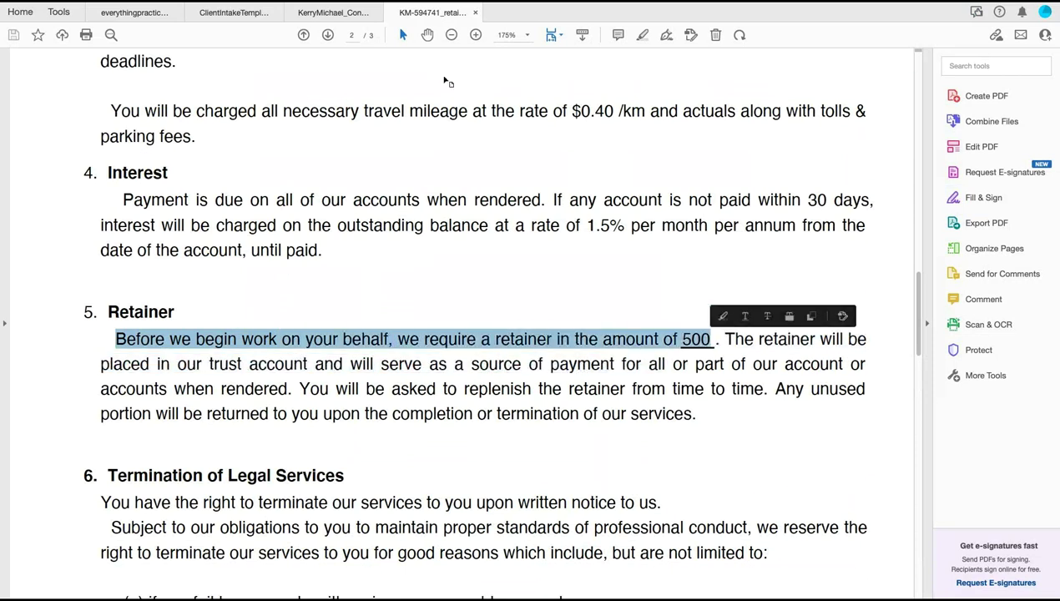
pyautogui.scroll(-15, 445, 80)
pyautogui.press('super+Tab')
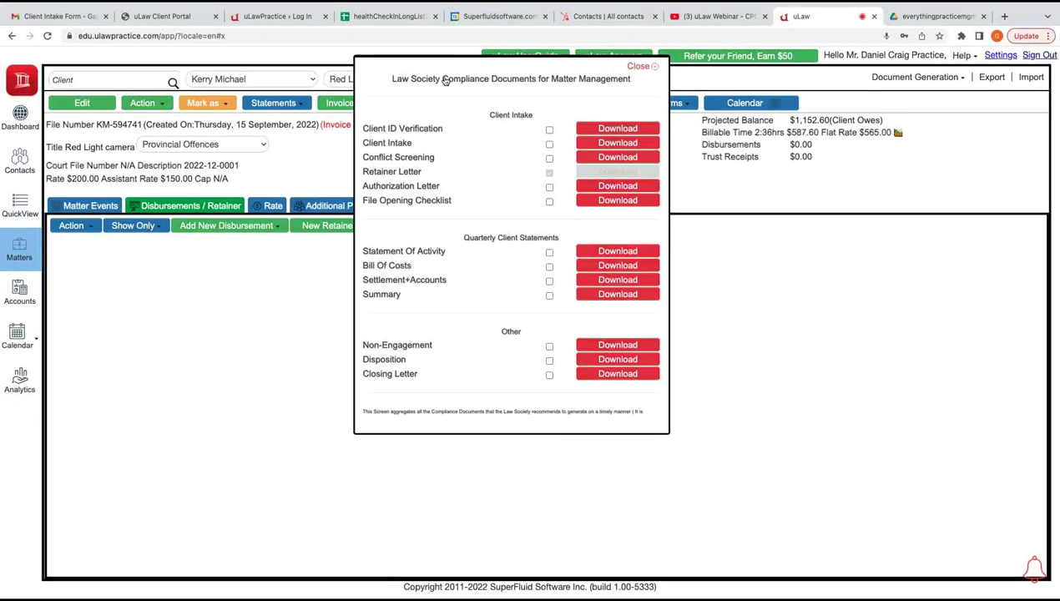
pyautogui.press('Escape')
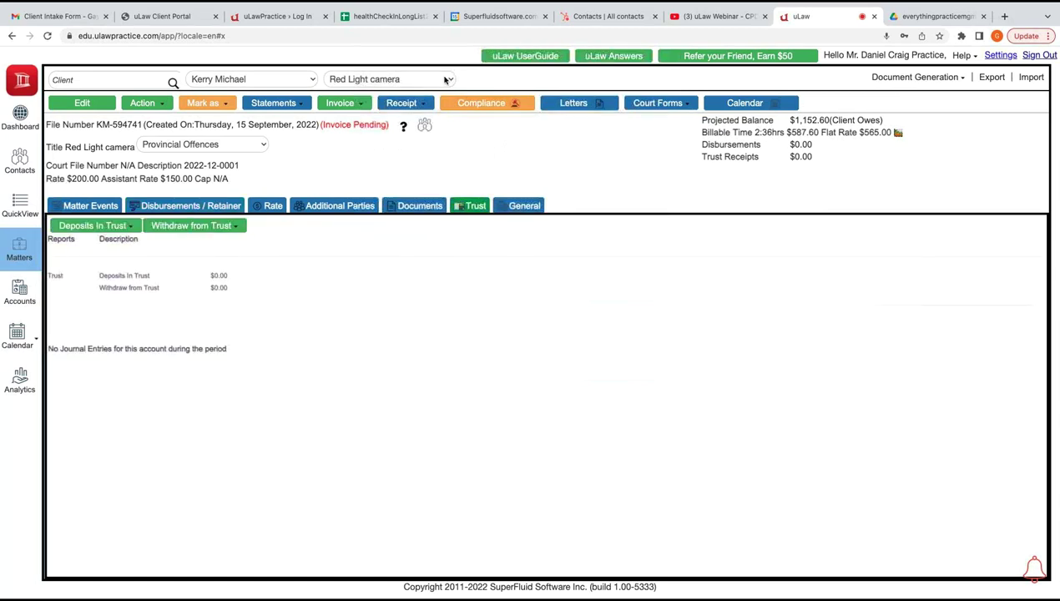
# Start a new trust retainer deposit of $500.00 paid by Email Transfer
pyautogui.press('Down')
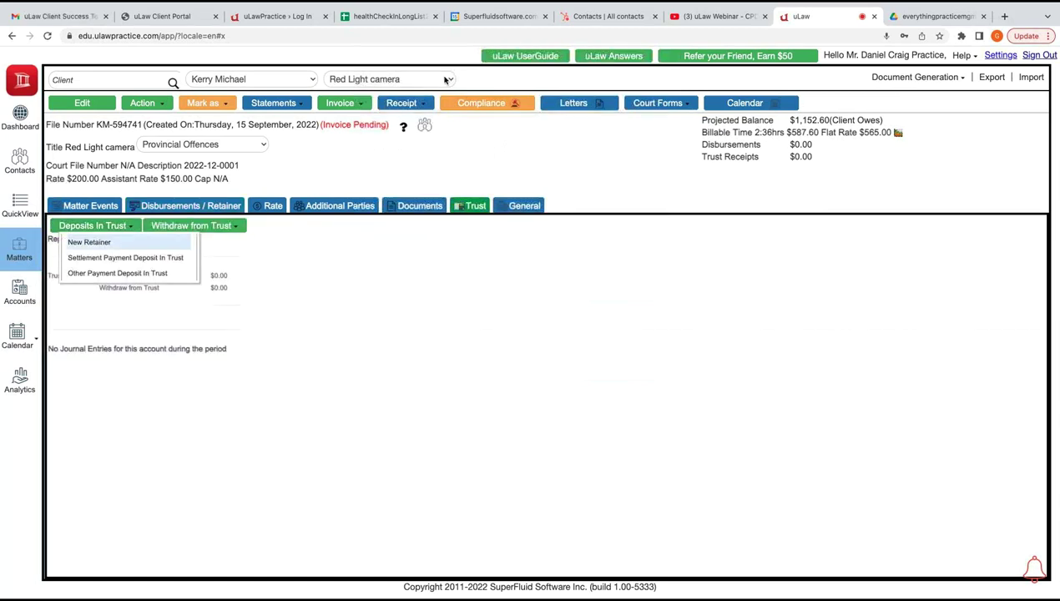
pyautogui.press('Return')
pyautogui.press('Tab')
pyautogui.write('500')
pyautogui.press('Tab')
pyautogui.press('space')
pyautogui.press('Down')
pyautogui.press('Down')
pyautogui.press('Down')
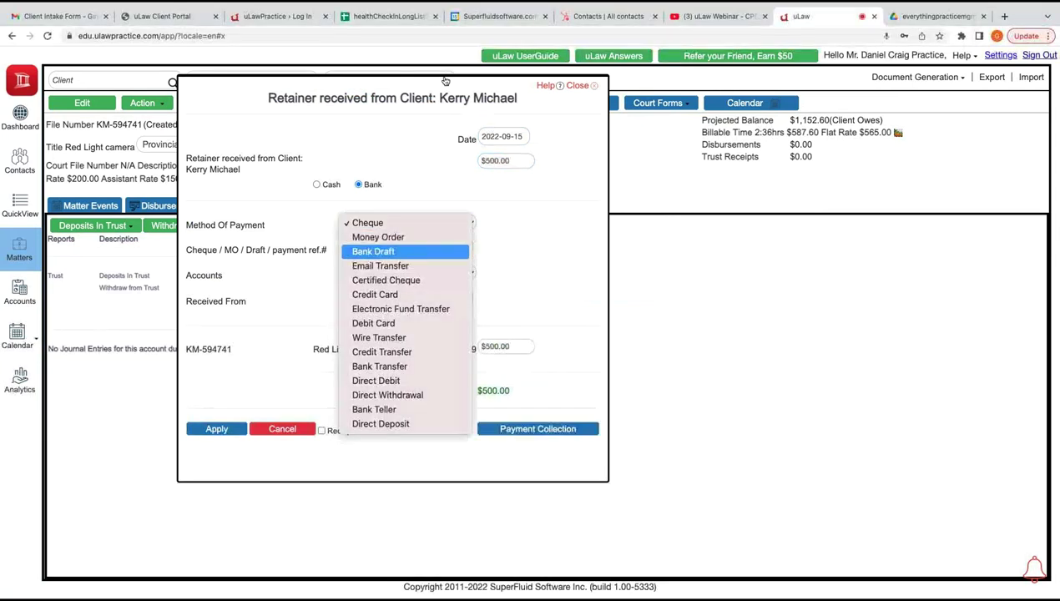
pyautogui.press('Return')
# Enter the payment reference and payer's name, apply the deposit, and download its receipt
pyautogui.press('Tab')
pyautogui.write('C')
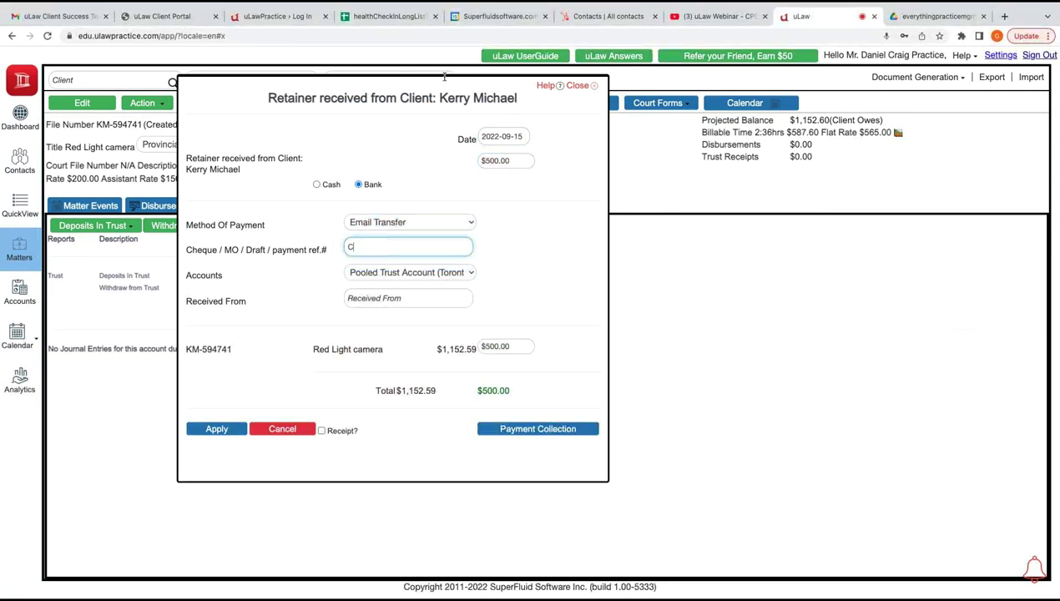
pyautogui.write('AGH*')
pyautogui.press('Tab')
pyautogui.press('Tab')
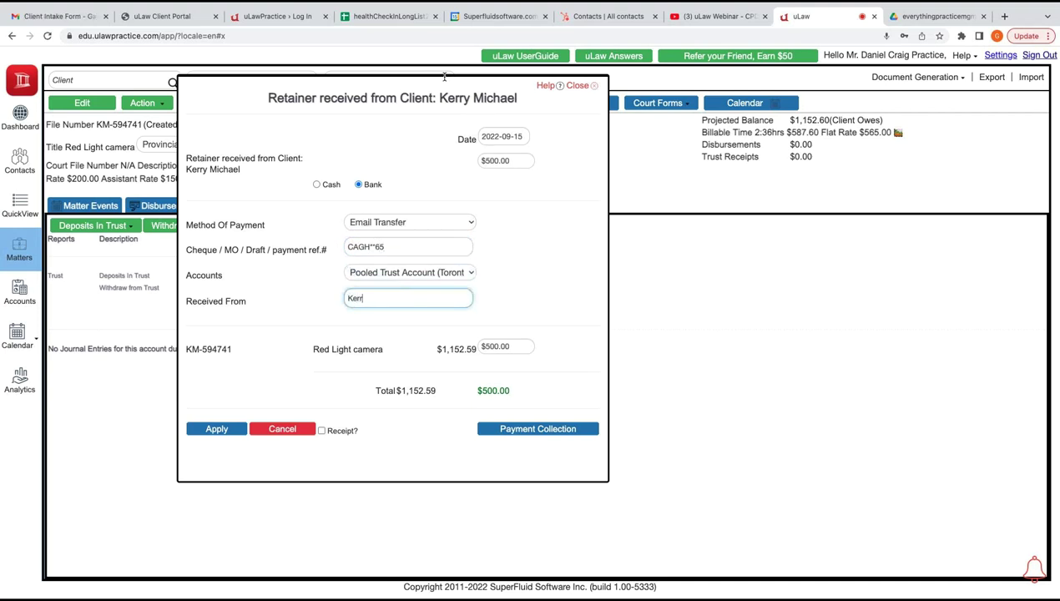
pyautogui.press('Tab')
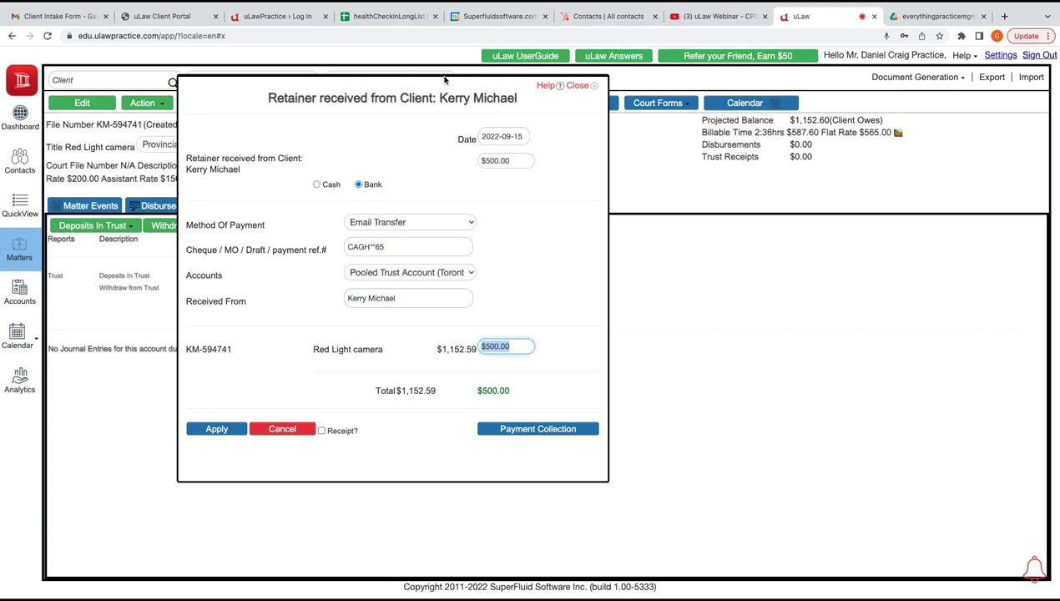
pyautogui.press('Return')
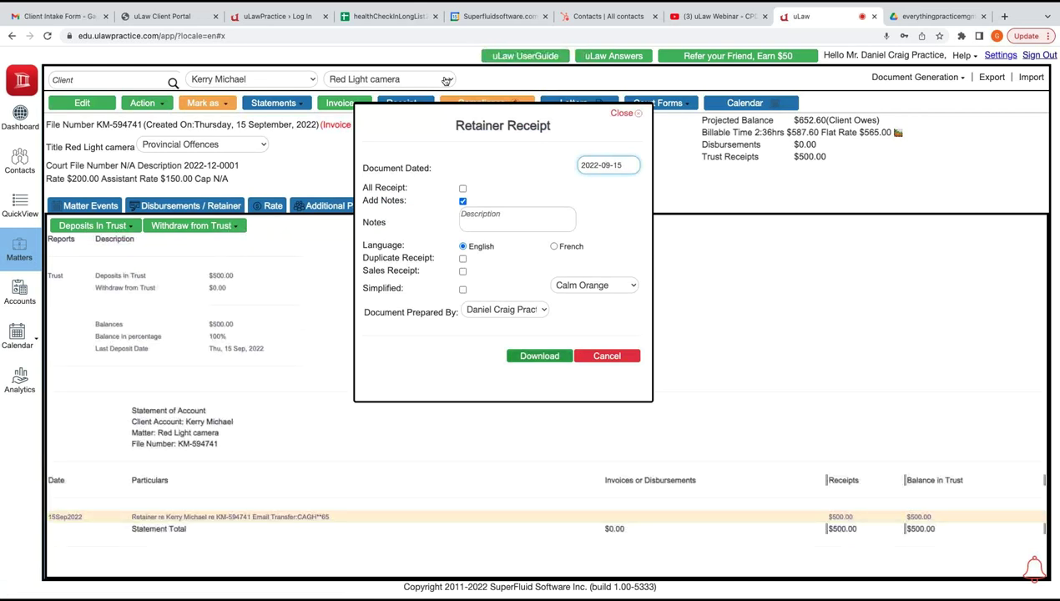
pyautogui.press('Return')
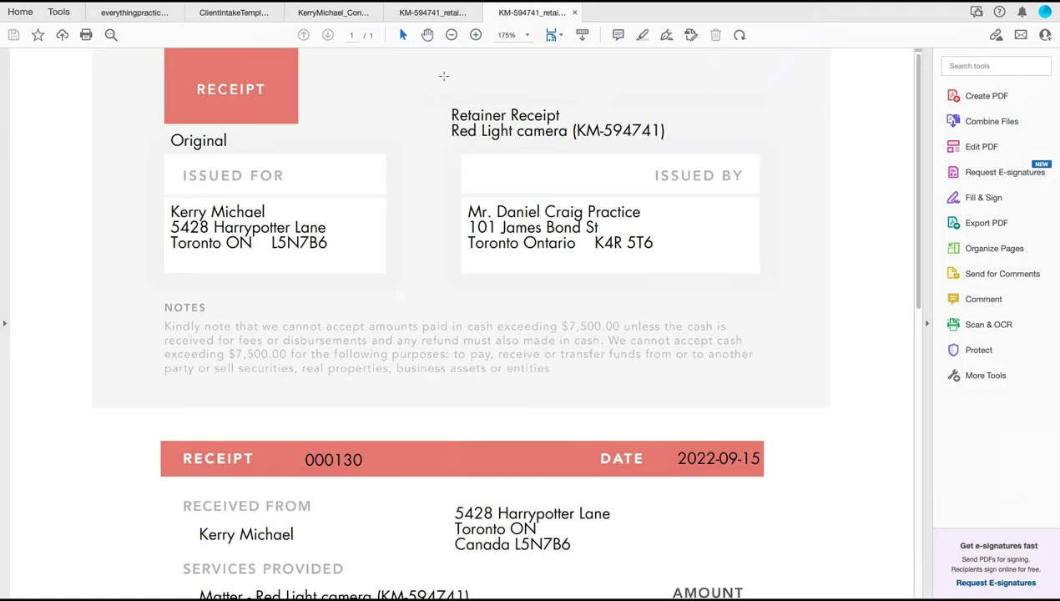
# Look over the receipt, then scroll the retainer agreement up to section 5's $500 retainer paragraph
pyautogui.scroll(-4, 444, 77)
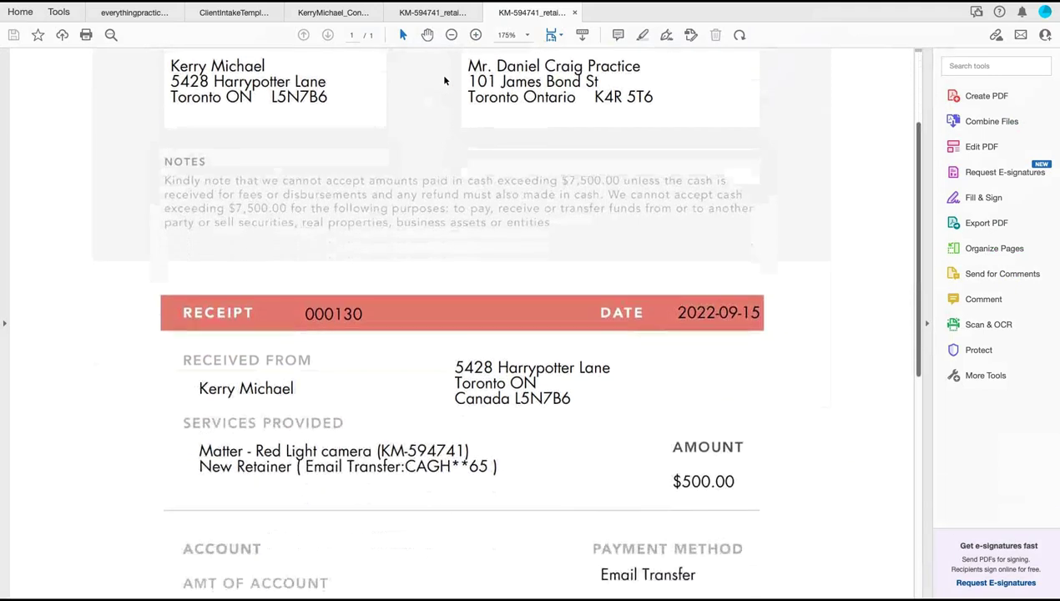
pyautogui.scroll(-3, 444, 80)
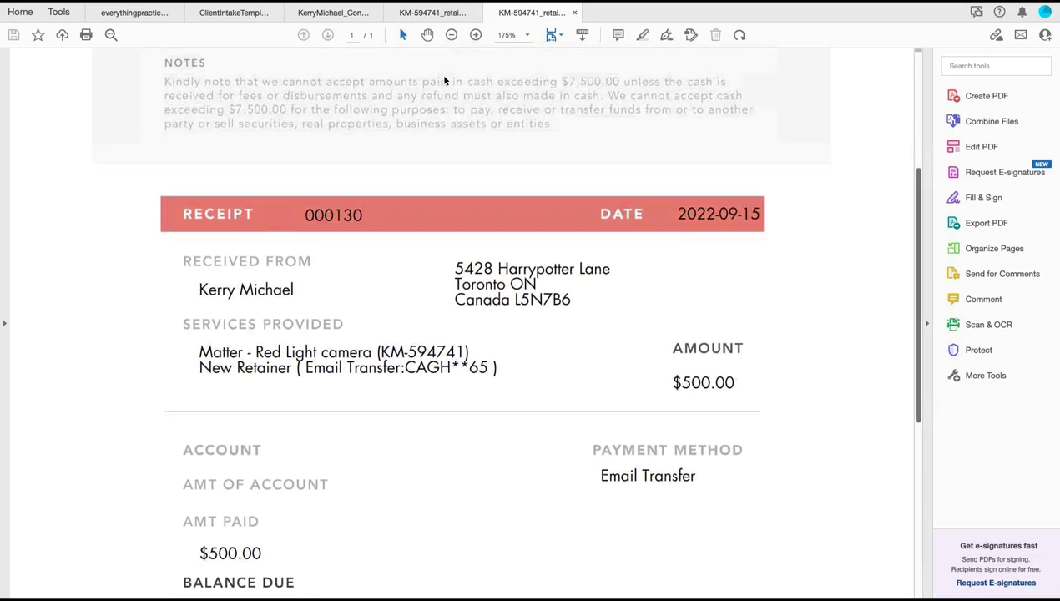
pyautogui.scroll(-1, 445, 80)
pyautogui.scroll(-1, 444, 80)
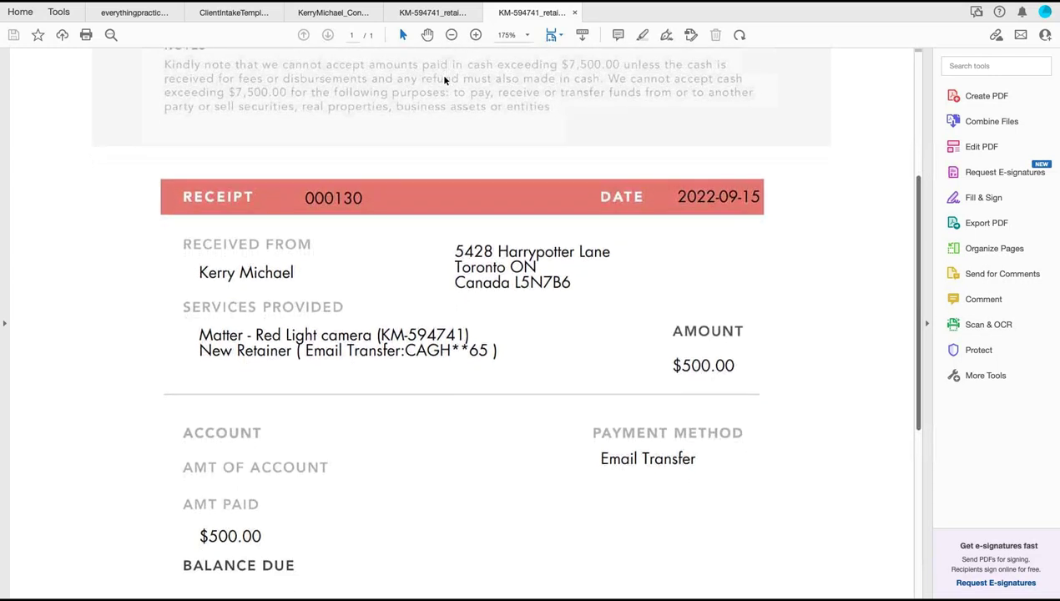
pyautogui.scroll(1, 444, 77)
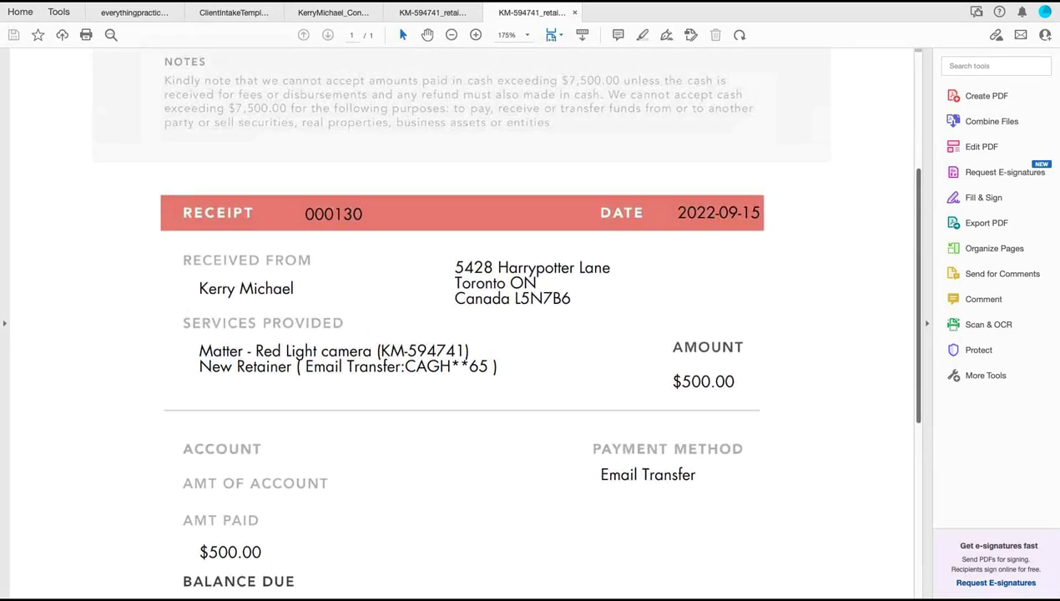
pyautogui.hotkey('ctrl', 'shift', 'Tab')
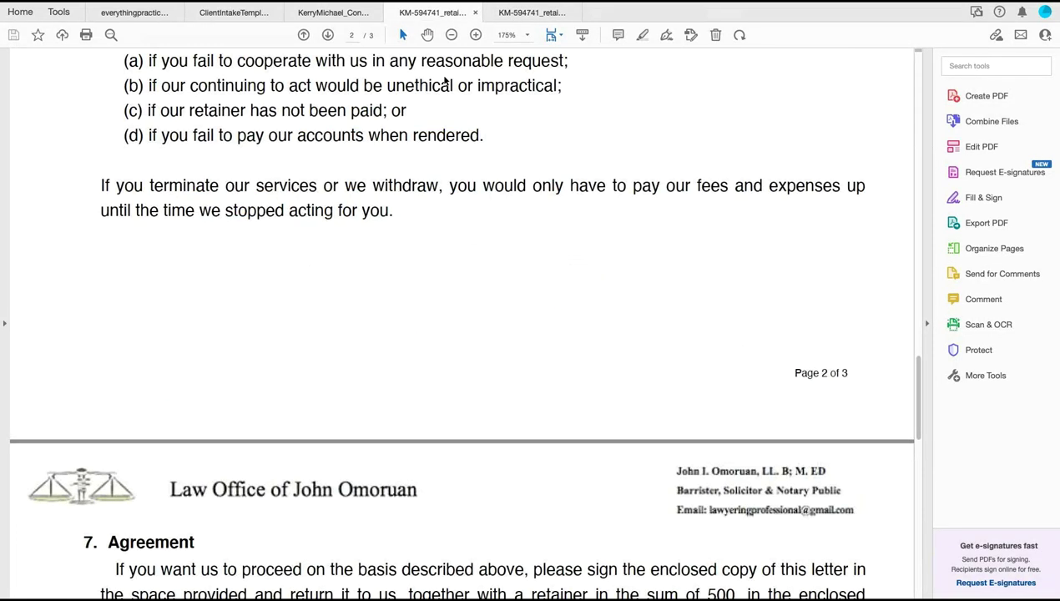
pyautogui.scroll(5, 445, 80)
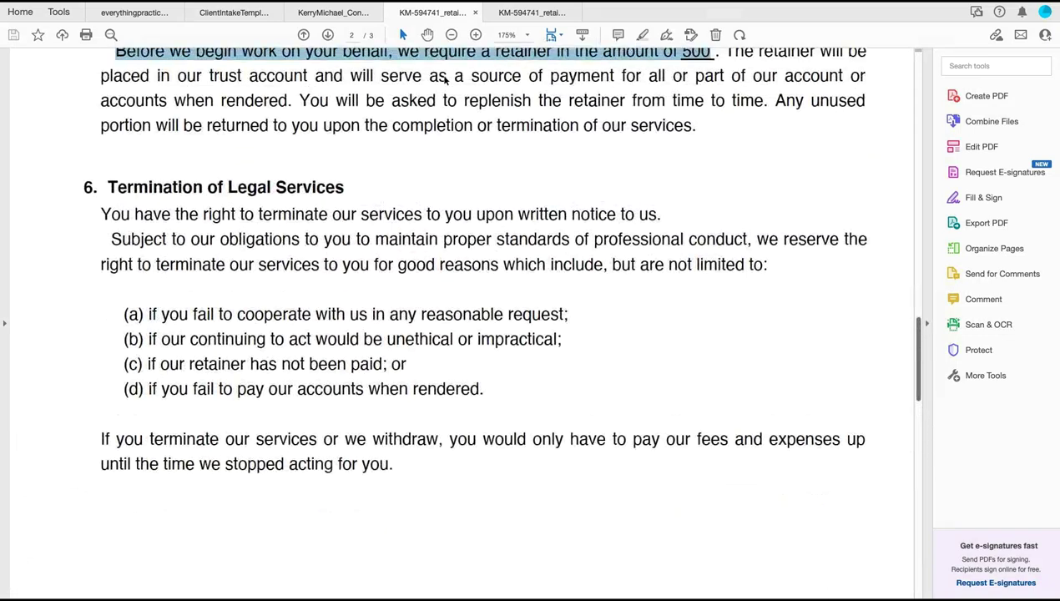
pyautogui.scroll(5, 445, 78)
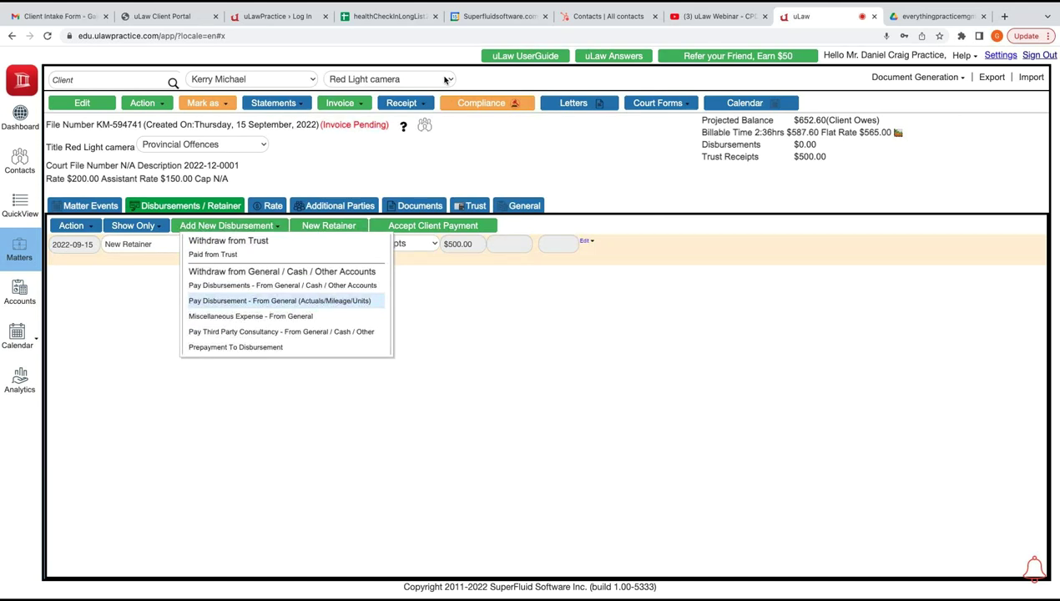
pyautogui.press('Return')
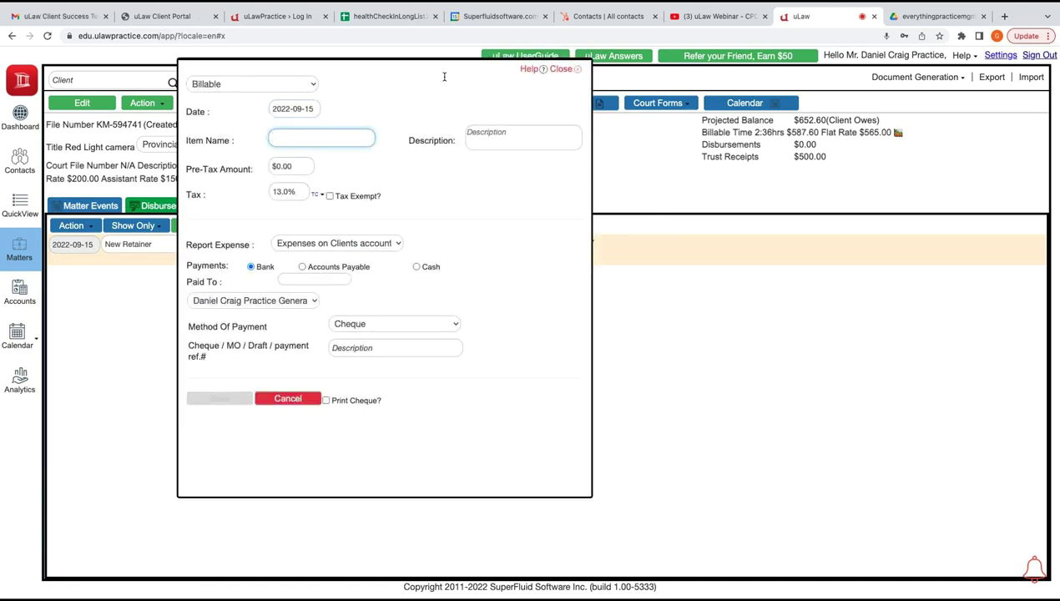
# Save a billable Courier disbursement of $20 pre-tax at 13%, paid by Debit Card
pyautogui.write('Courier')
pyautogui.press('Tab')
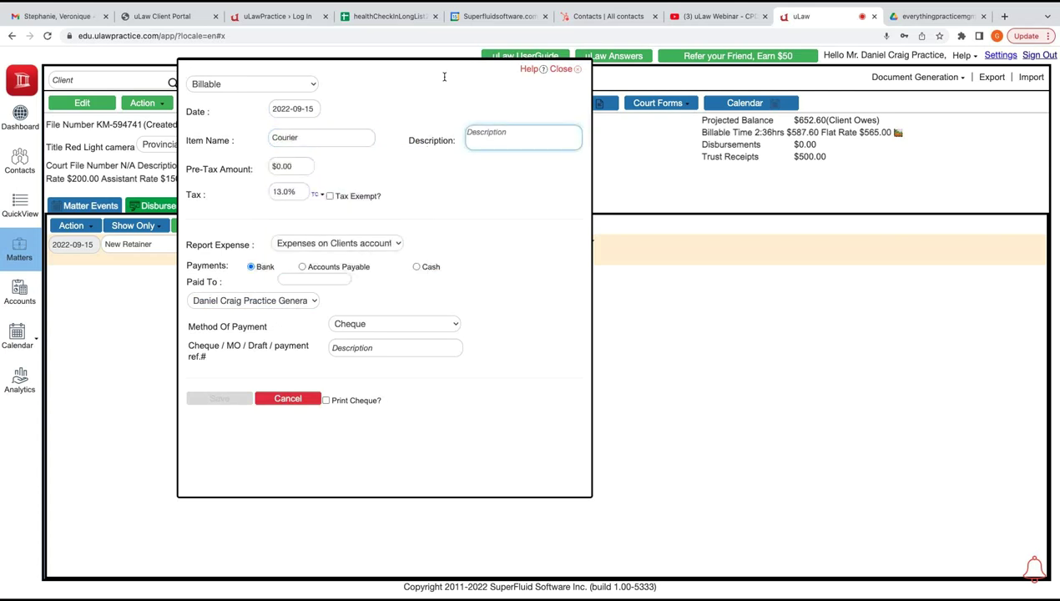
pyautogui.press('Tab')
pyautogui.write('20')
pyautogui.press('Tab')
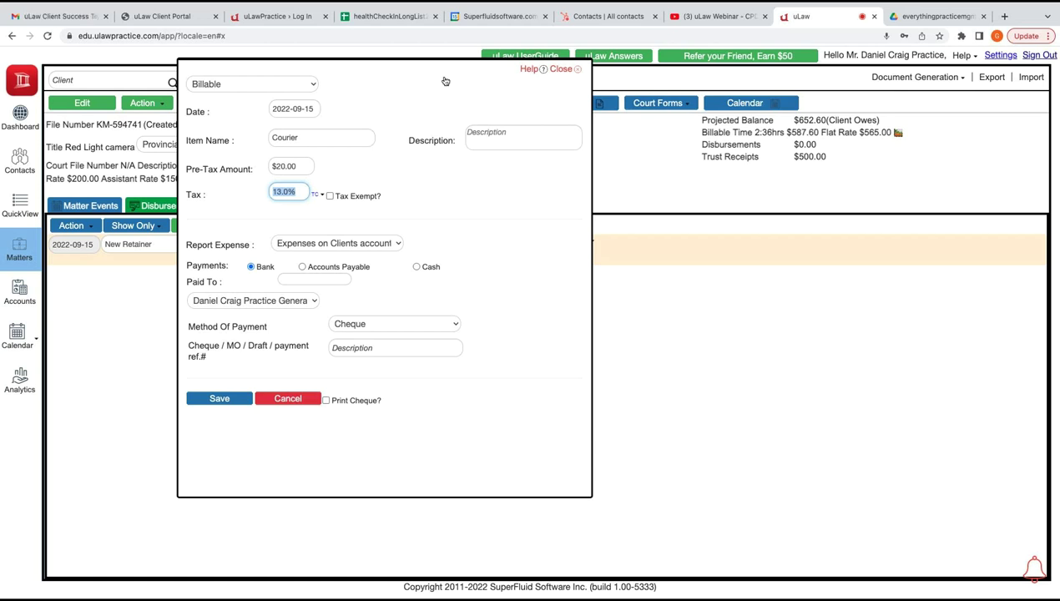
pyautogui.press('space')
pyautogui.press('Down')
pyautogui.press('Down')
pyautogui.press('Down')
pyautogui.press('Down')
pyautogui.press('Down')
pyautogui.press('Down')
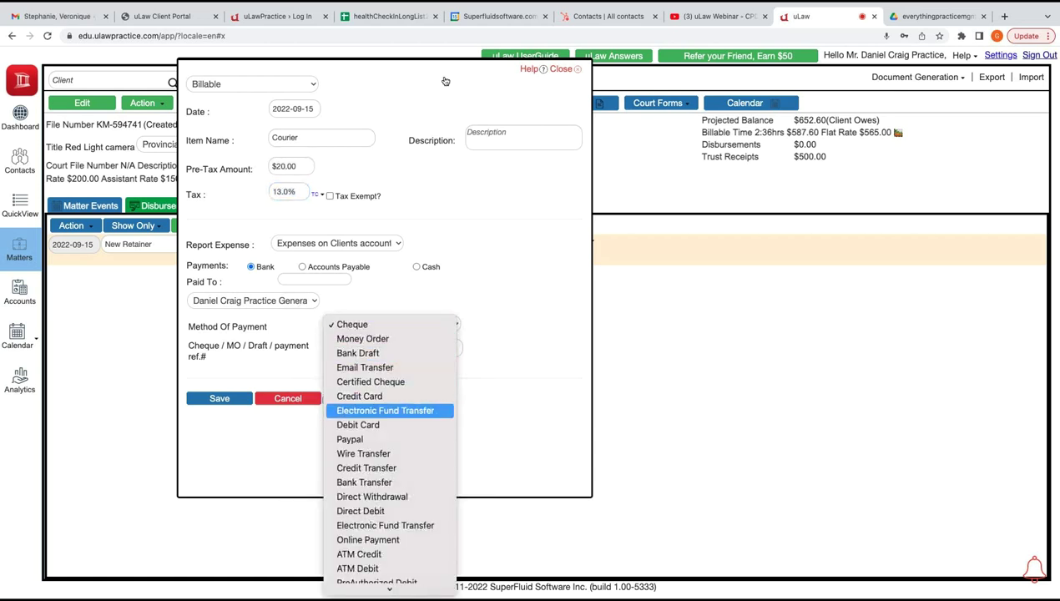
pyautogui.press('Up')
pyautogui.press('Up')
pyautogui.press('Up')
pyautogui.press('Down')
pyautogui.press('Down')
pyautogui.press('Up')
pyautogui.press('Down')
pyautogui.press('Down')
pyautogui.press('Down')
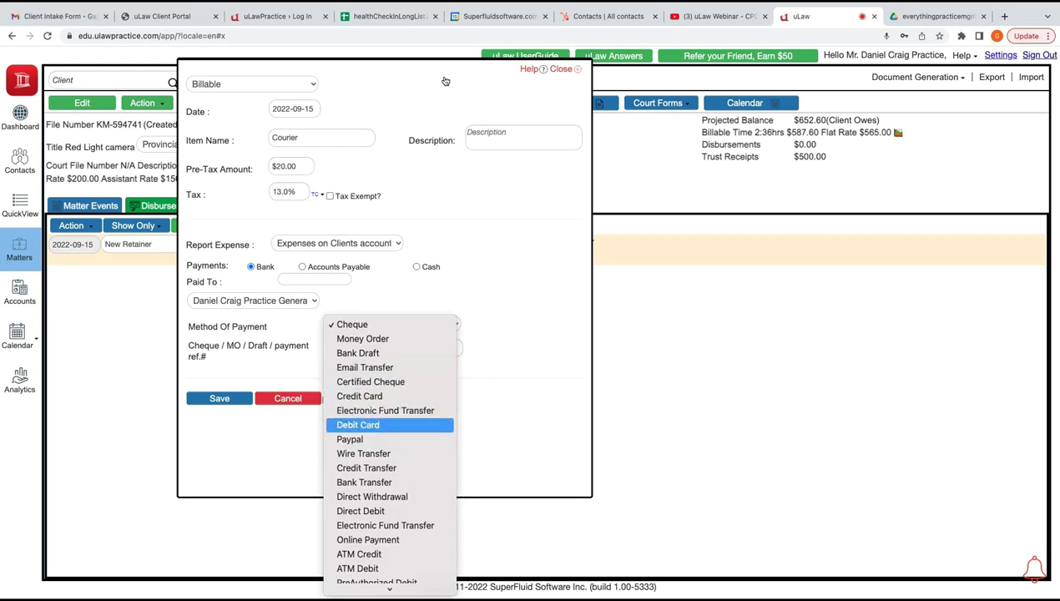
pyautogui.press('Return')
pyautogui.press('Tab')
pyautogui.press('Tab')
pyautogui.press('Return')
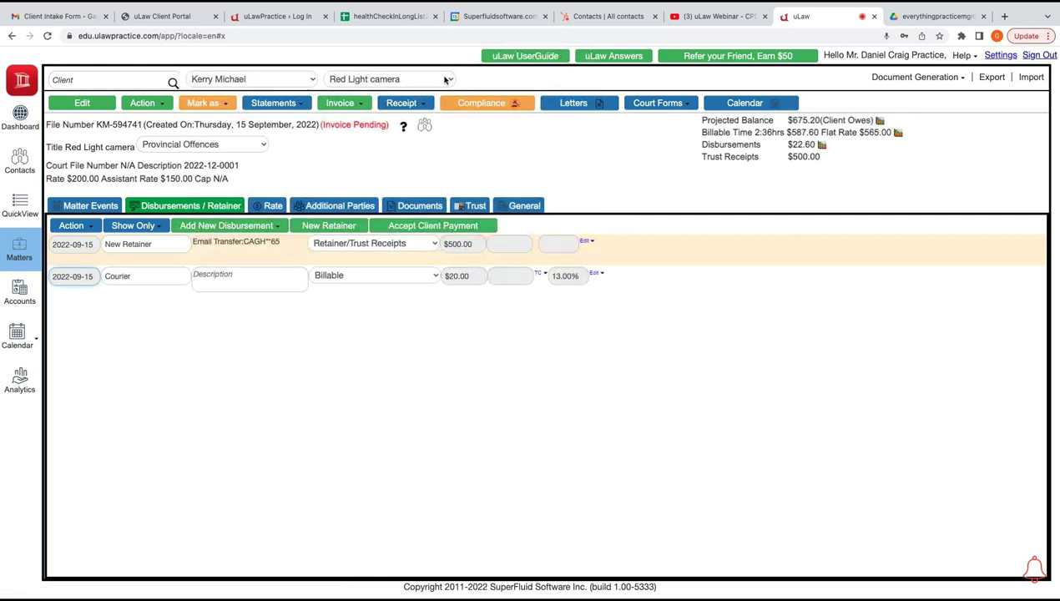
pyautogui.click(342, 103)
# Complete the pending Red Light camera invoice, generating invoice 0001286 for $675.20 due
pyautogui.click(349, 134)
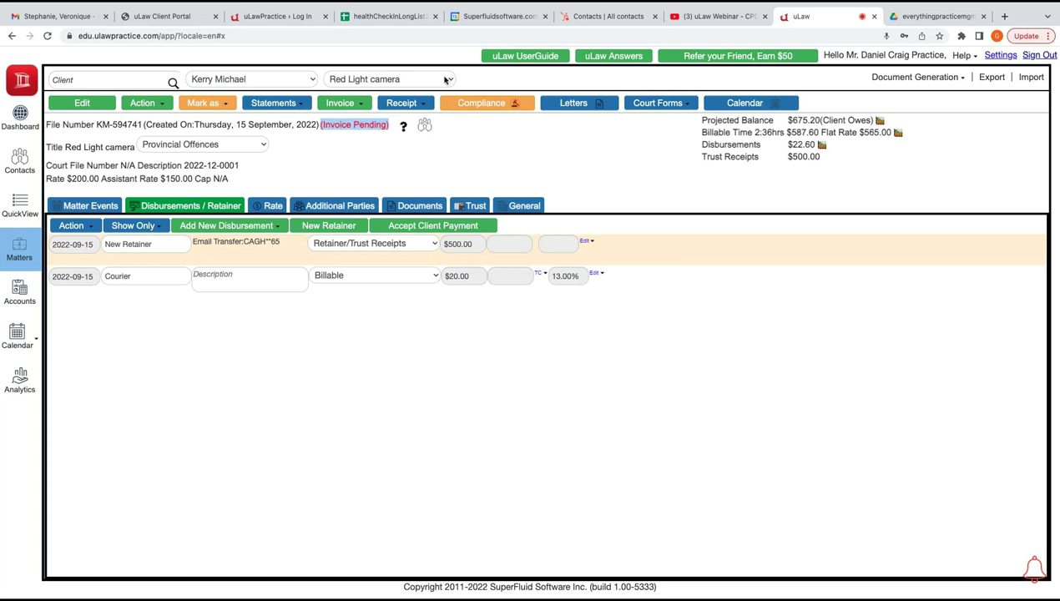
pyautogui.click(340, 103)
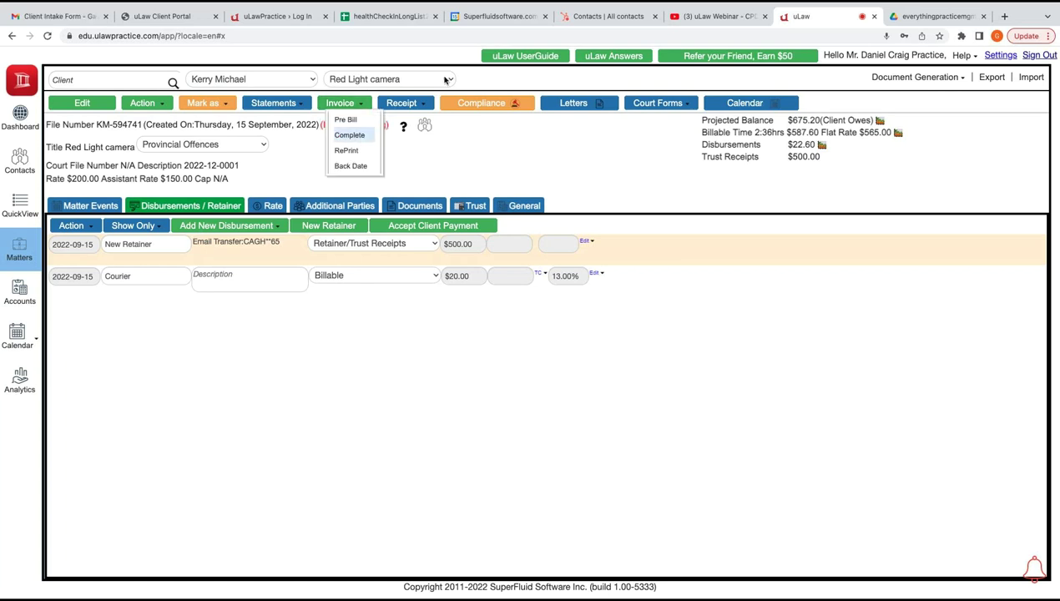
pyautogui.click(349, 134)
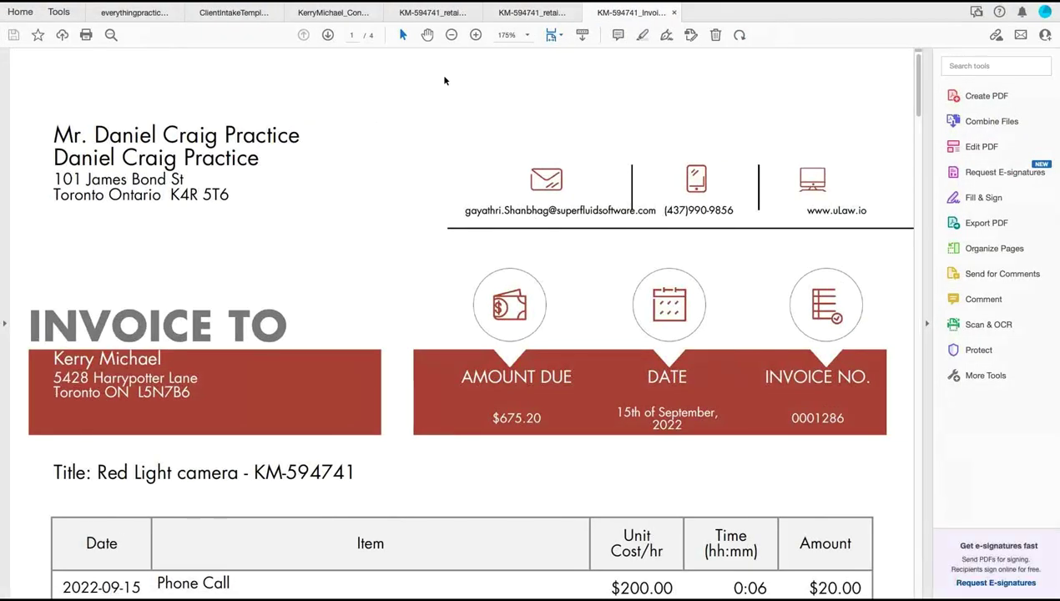
# Read invoice 0001286 through to its page 4 summary showing $675.20 due after trust receipts
pyautogui.scroll(-5, 445, 80)
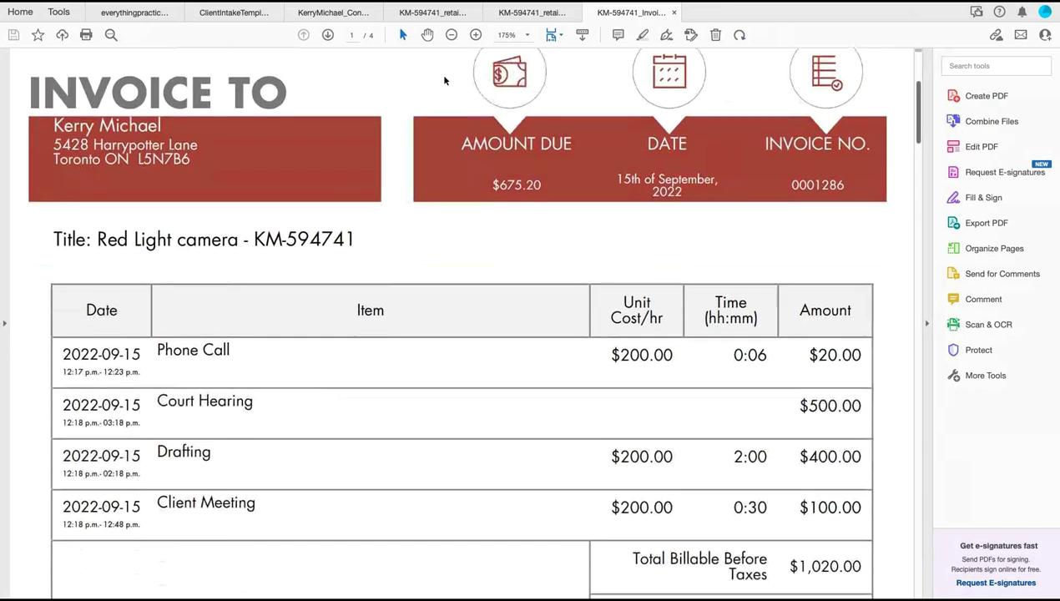
pyautogui.scroll(3, 445, 80)
pyautogui.scroll(2, 445, 80)
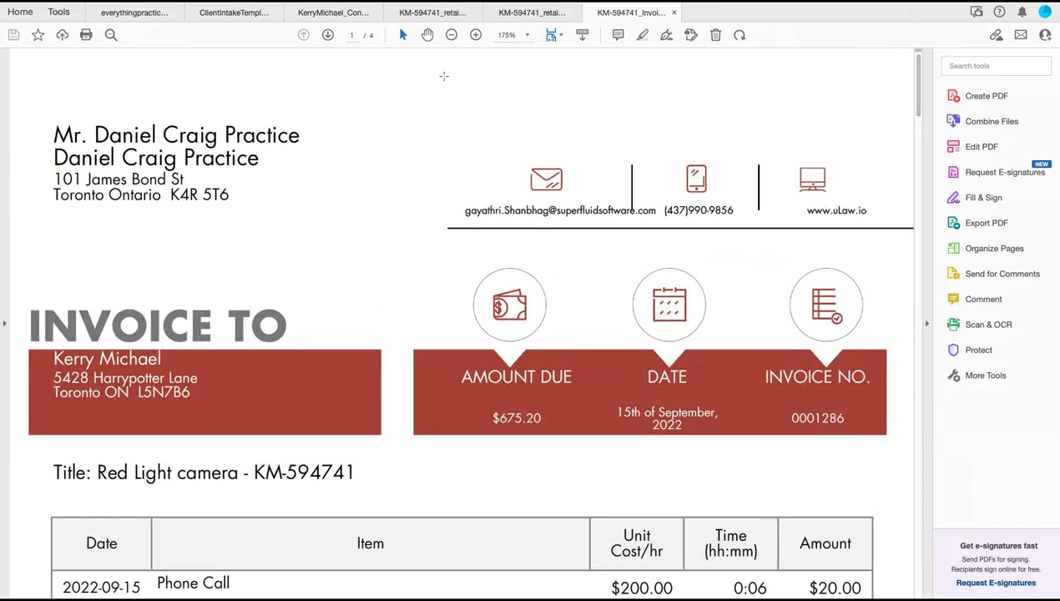
pyautogui.click(443, 76)
pyautogui.click(445, 79)
pyautogui.scroll(-10, 445, 80)
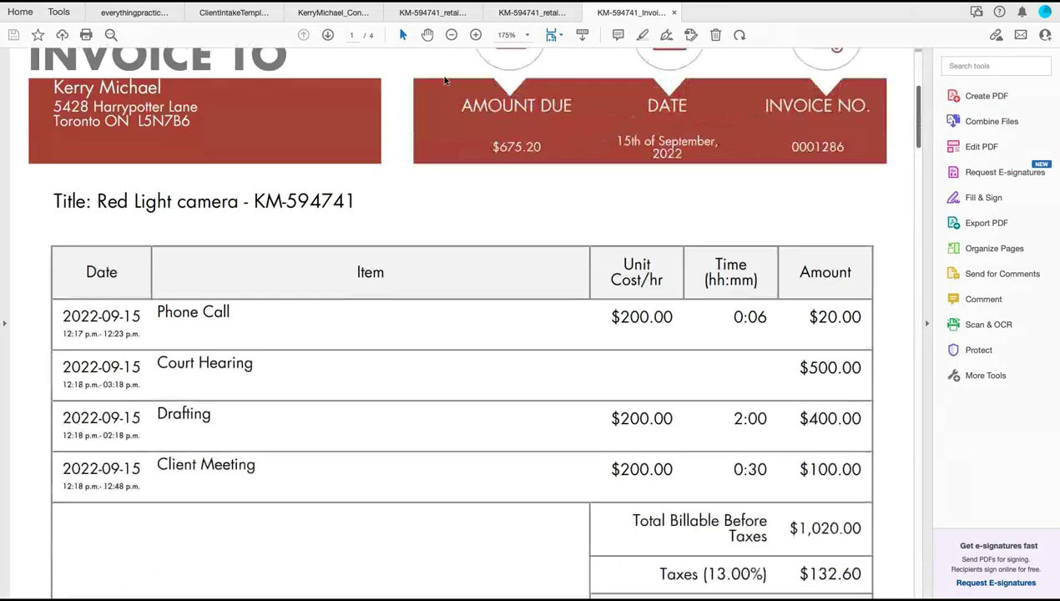
pyautogui.scroll(-1, 445, 80)
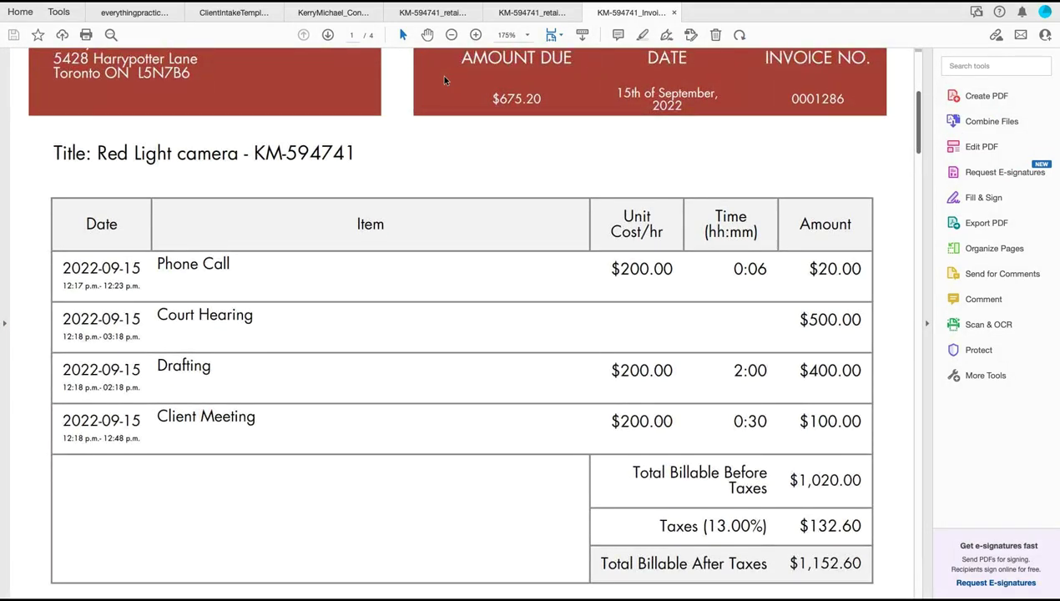
pyautogui.scroll(-1, 445, 80)
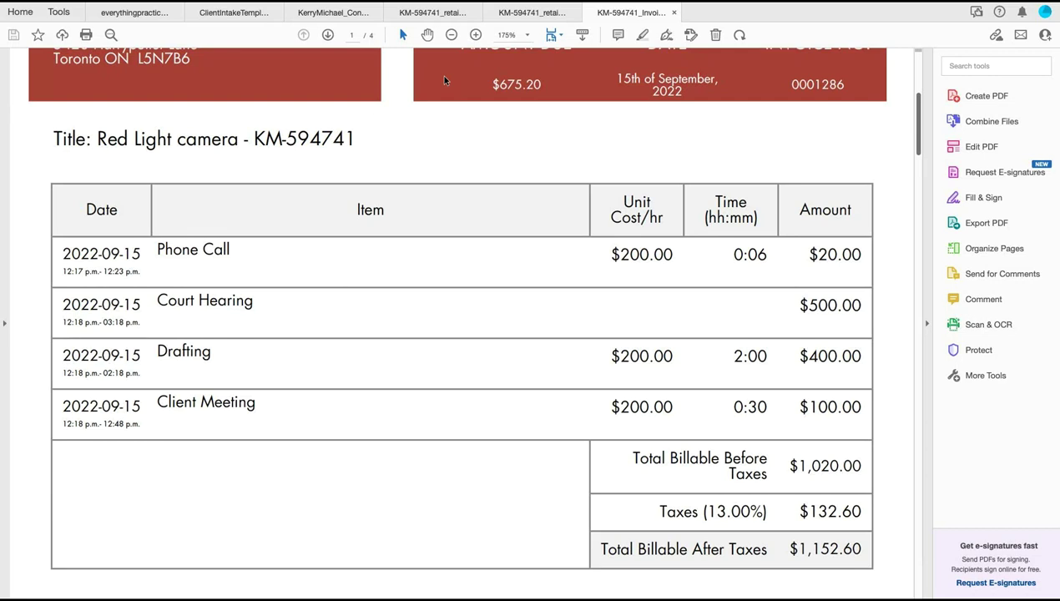
pyautogui.scroll(-5, 445, 80)
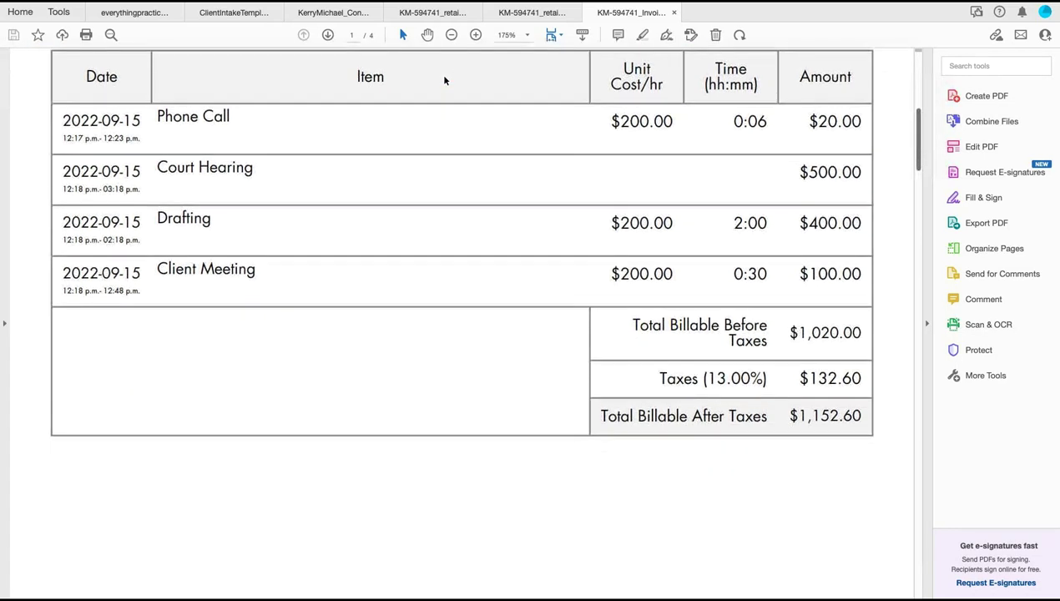
pyautogui.scroll(-3, 445, 80)
pyautogui.scroll(-10, 445, 80)
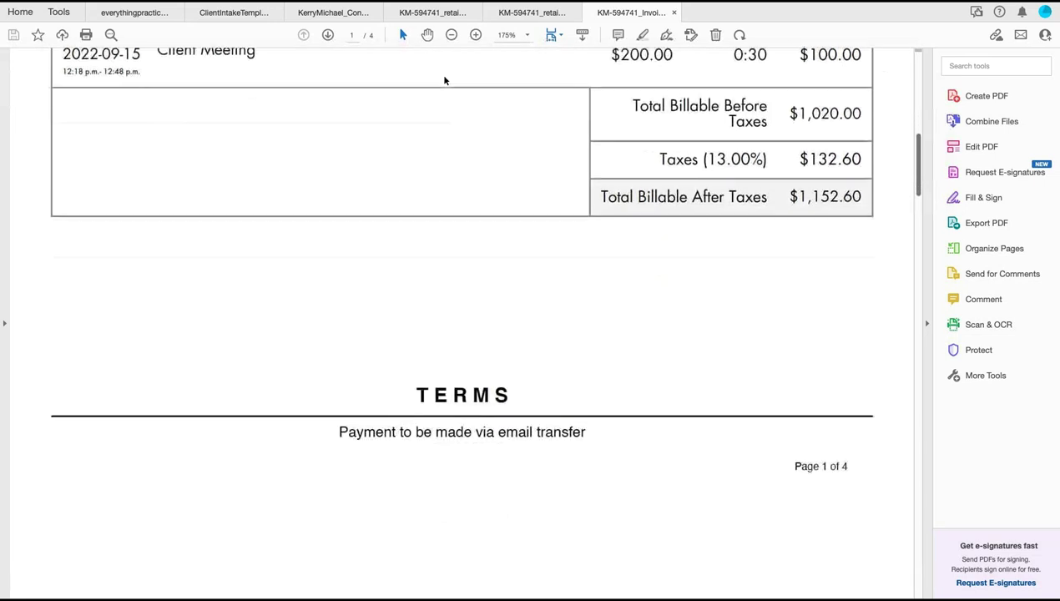
pyautogui.scroll(-10, 445, 80)
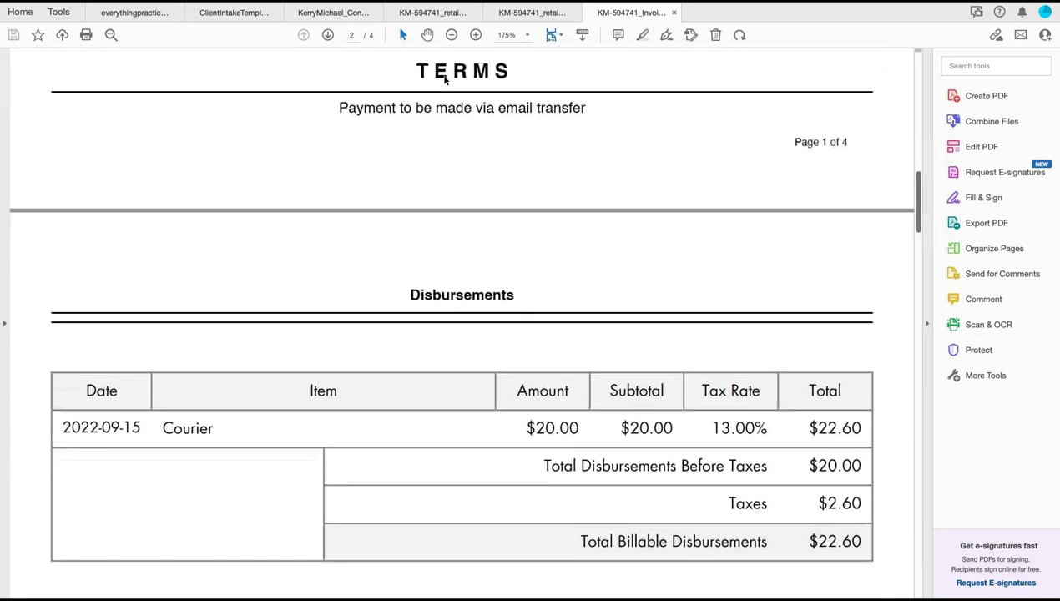
pyautogui.scroll(-10, 445, 80)
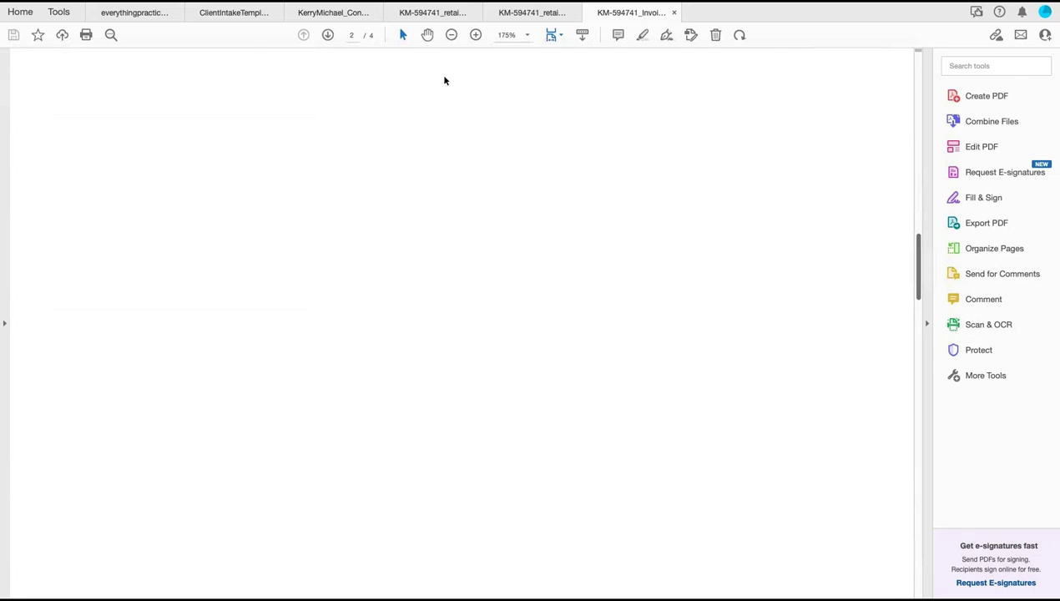
pyautogui.scroll(-10, 445, 80)
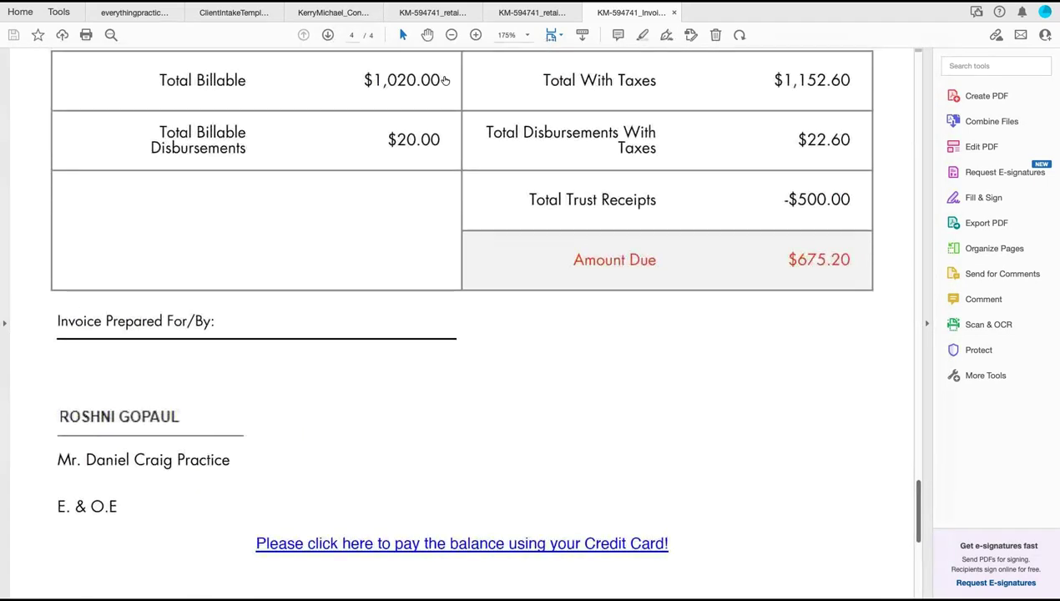
pyautogui.scroll(-1, 445, 80)
pyautogui.hotkey('ctrl', 'Left')
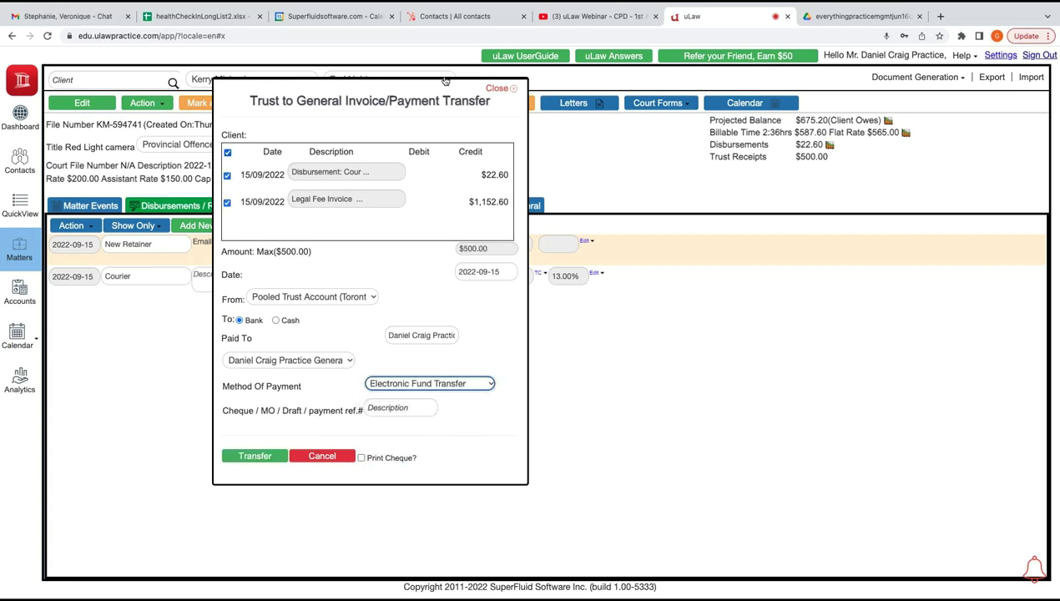
# Transfer the $500.00 trust funds by Electronic Fund Transfer, ref 0987, and download the Form 9A requisition
pyautogui.press('Tab')
pyautogui.write('0987')
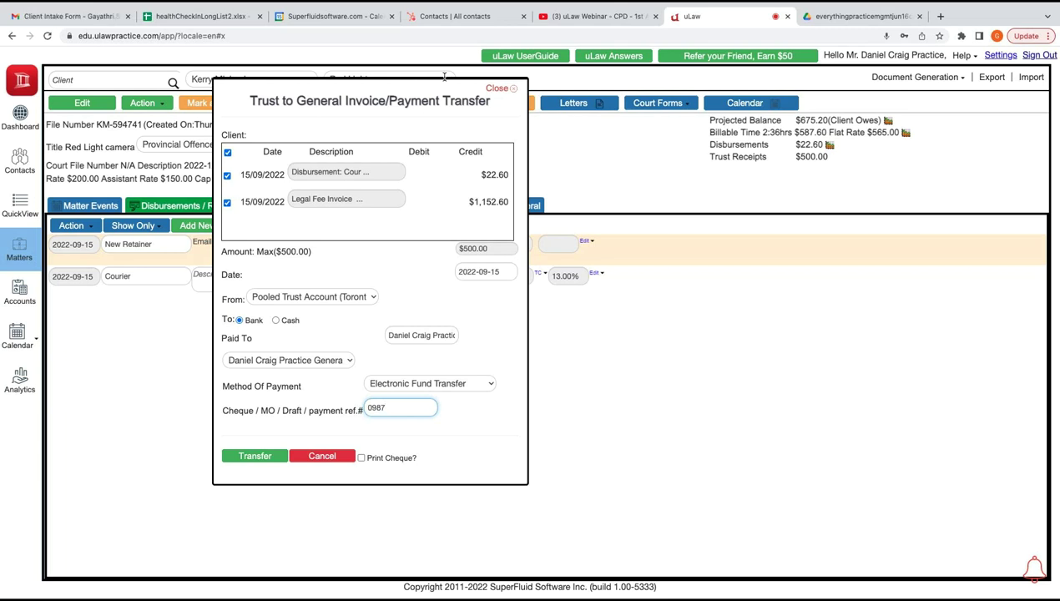
pyautogui.press('super+a')
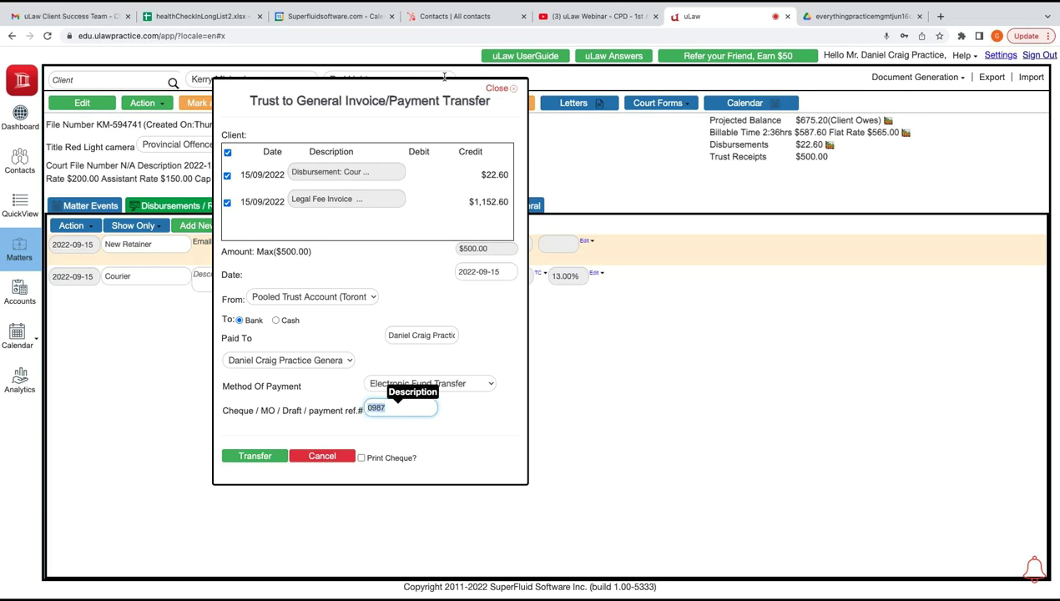
pyautogui.press('Return')
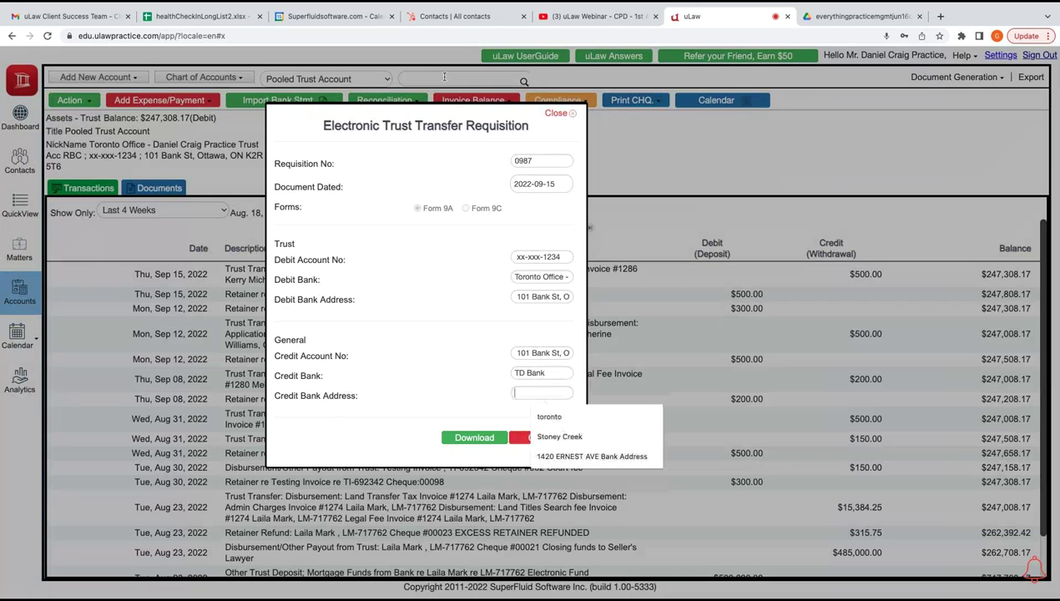
pyautogui.press('Down')
pyautogui.press('Return')
pyautogui.press('Return')
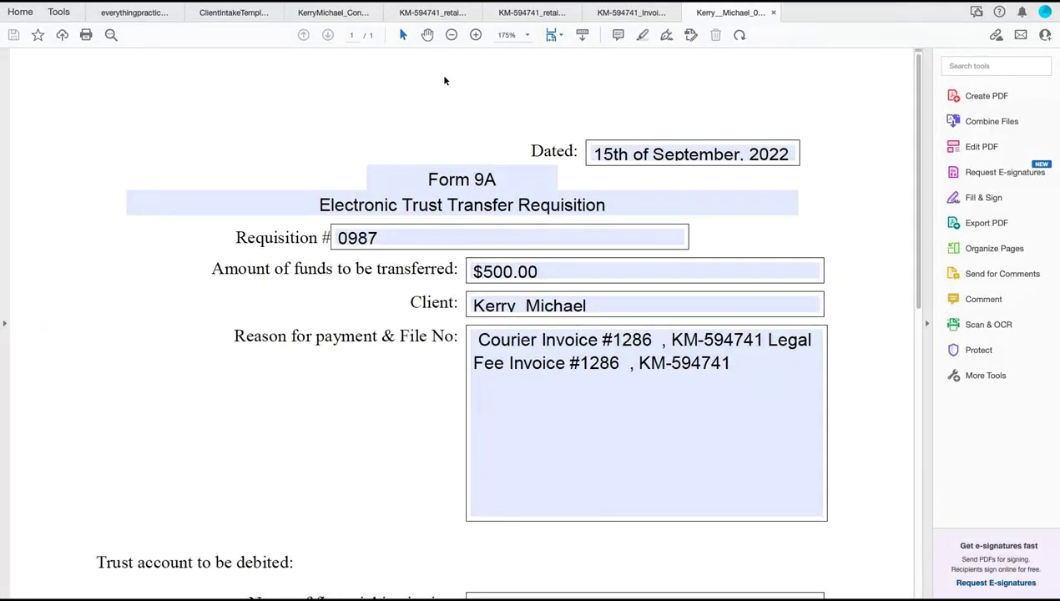
# Check every field of the Form 9A requisition PDF, then return to the Red Light camera matter
pyautogui.scroll(-2, 444, 81)
pyautogui.scroll(-3, 445, 81)
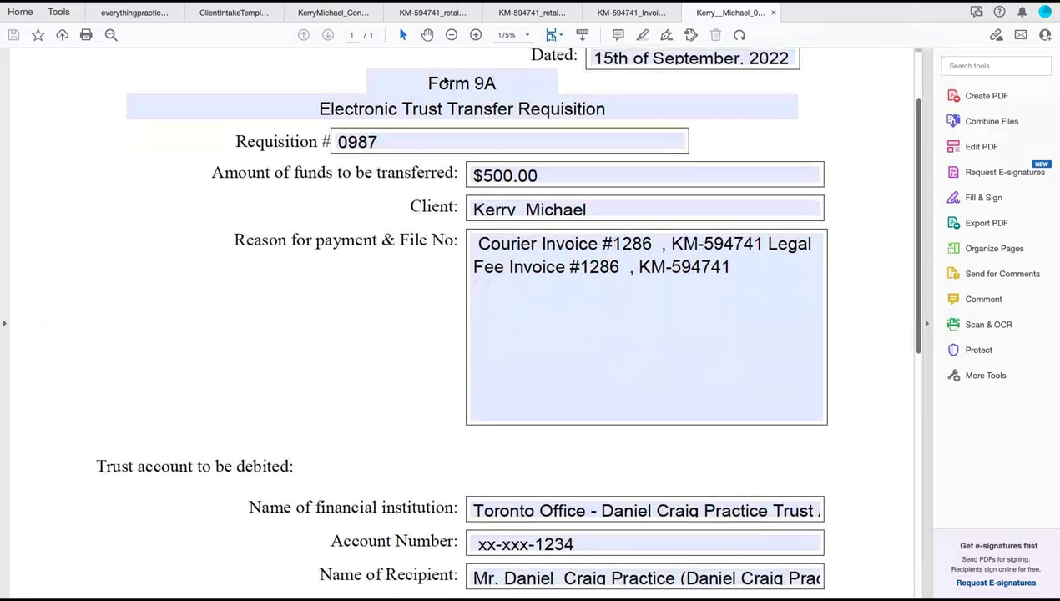
pyautogui.scroll(-5, 444, 81)
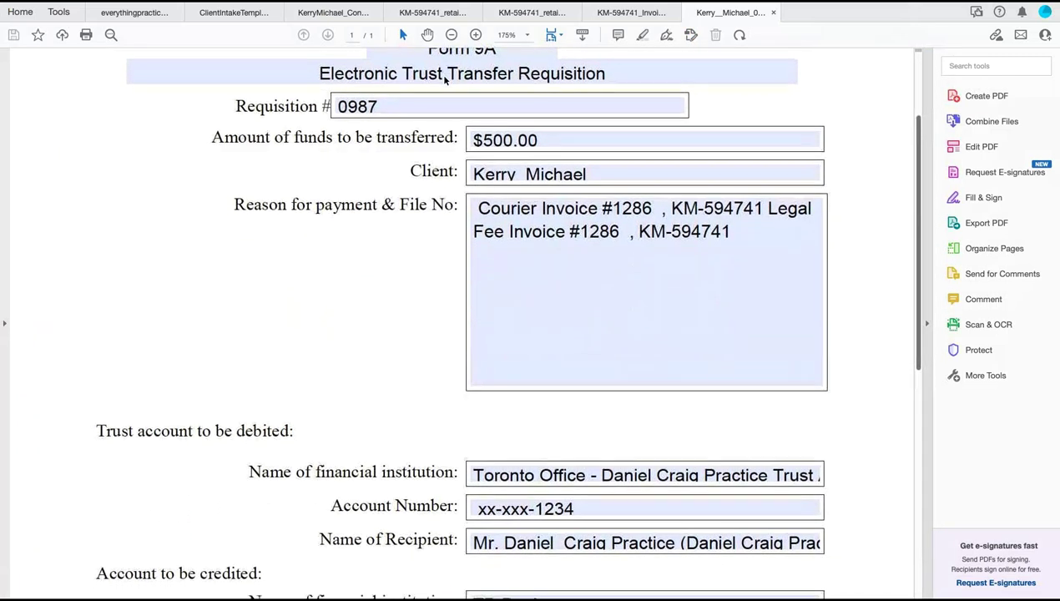
pyautogui.scroll(-11, 444, 81)
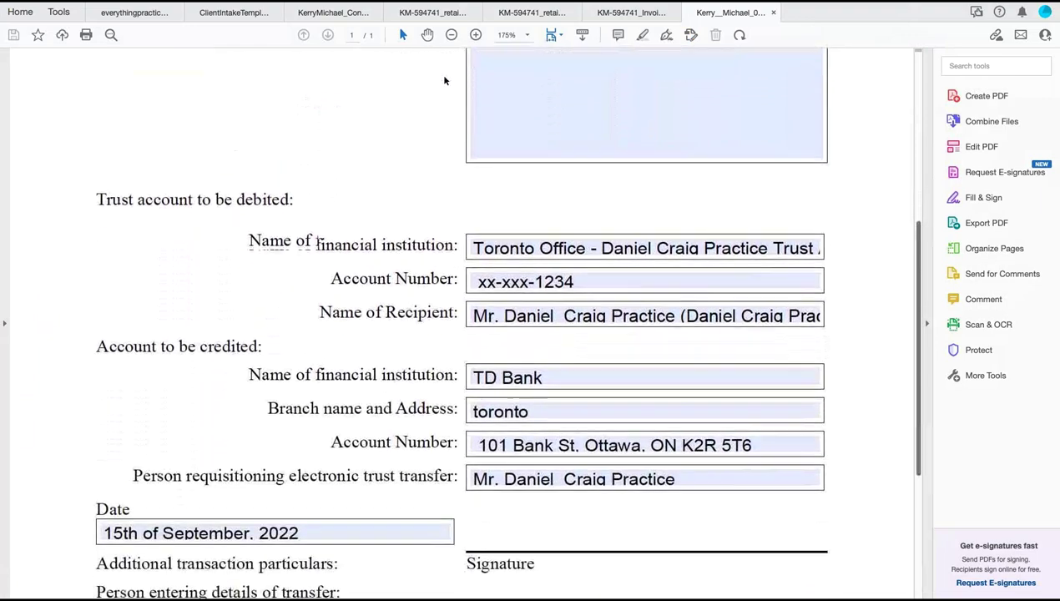
pyautogui.scroll(-1, 445, 80)
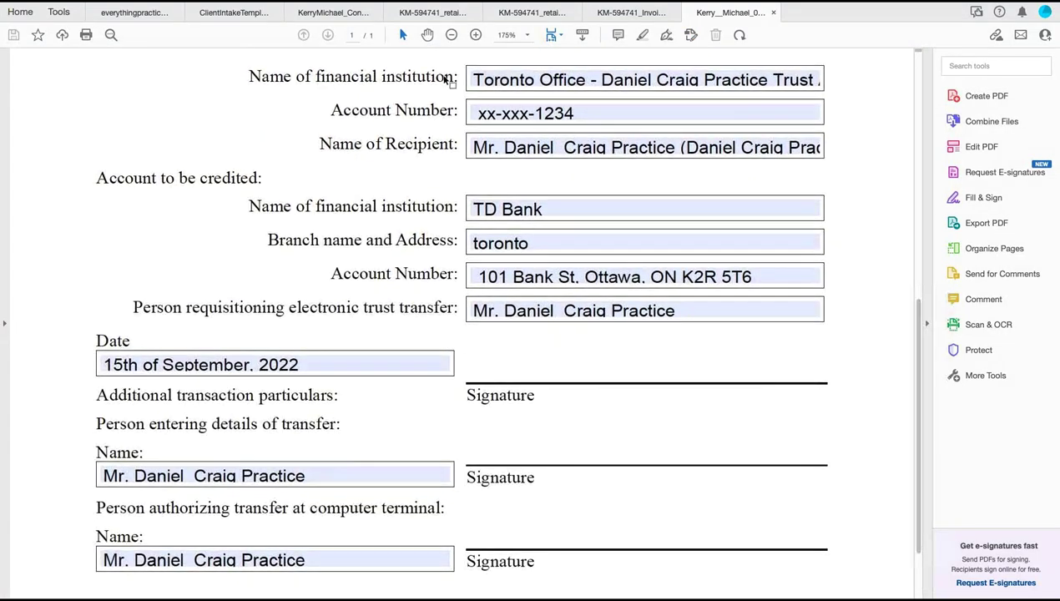
pyautogui.hotkey('ctrl', 'Left')
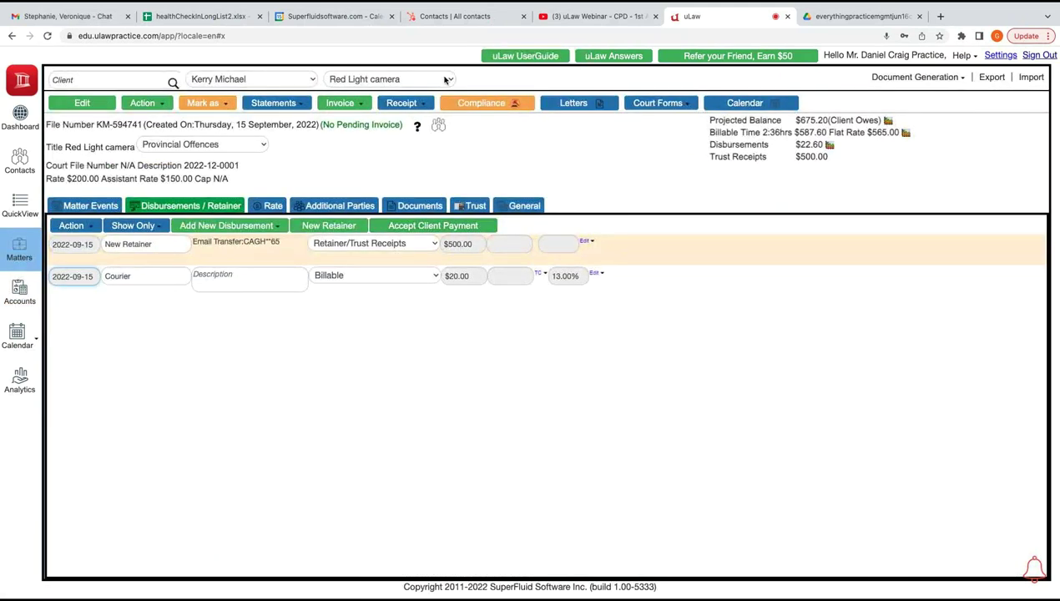
# Enter a $675.20 client payment with Email Transfer as the payment method
pyautogui.click(447, 80)
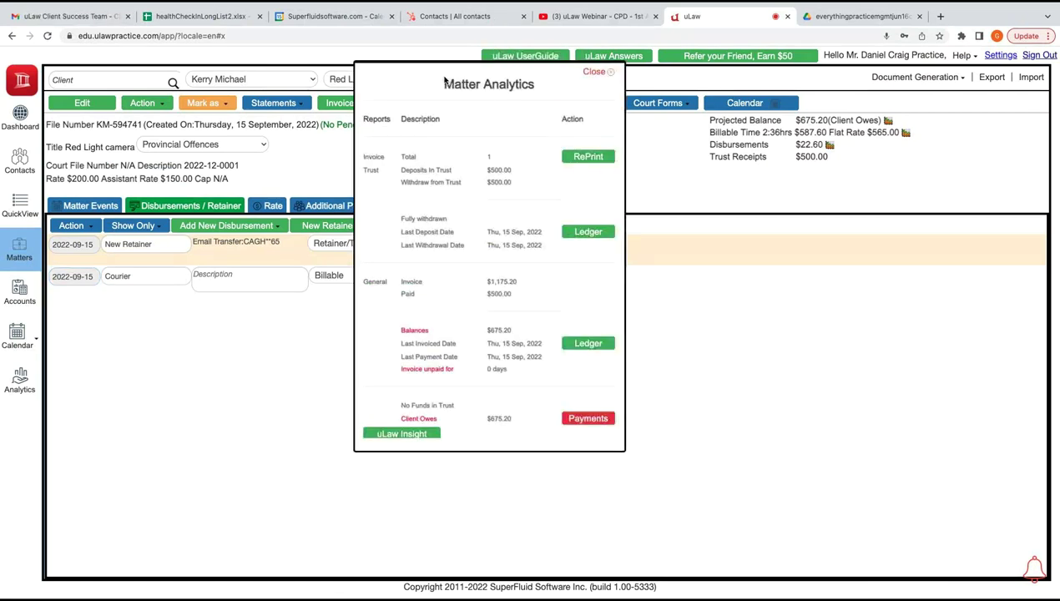
pyautogui.press('Tab')
pyautogui.write('675')
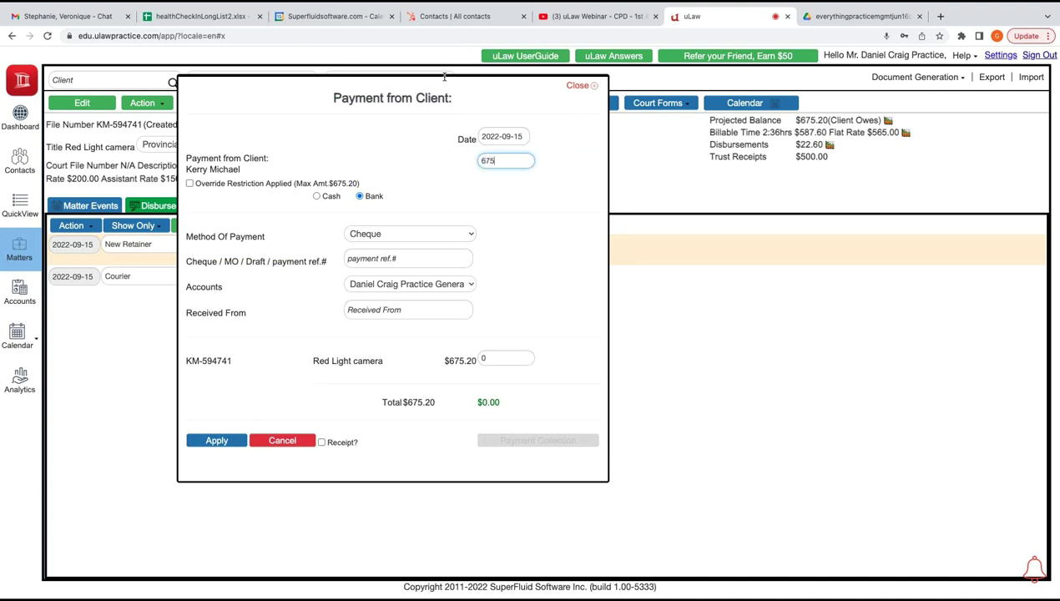
pyautogui.write('.25')
pyautogui.press('BackSpace')
pyautogui.write('0')
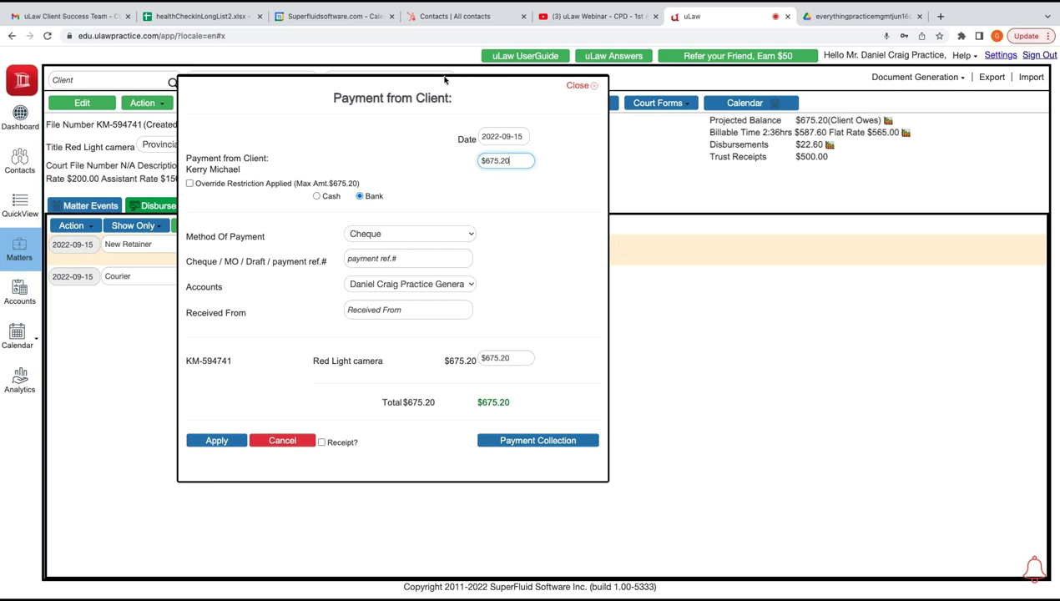
pyautogui.click(409, 234)
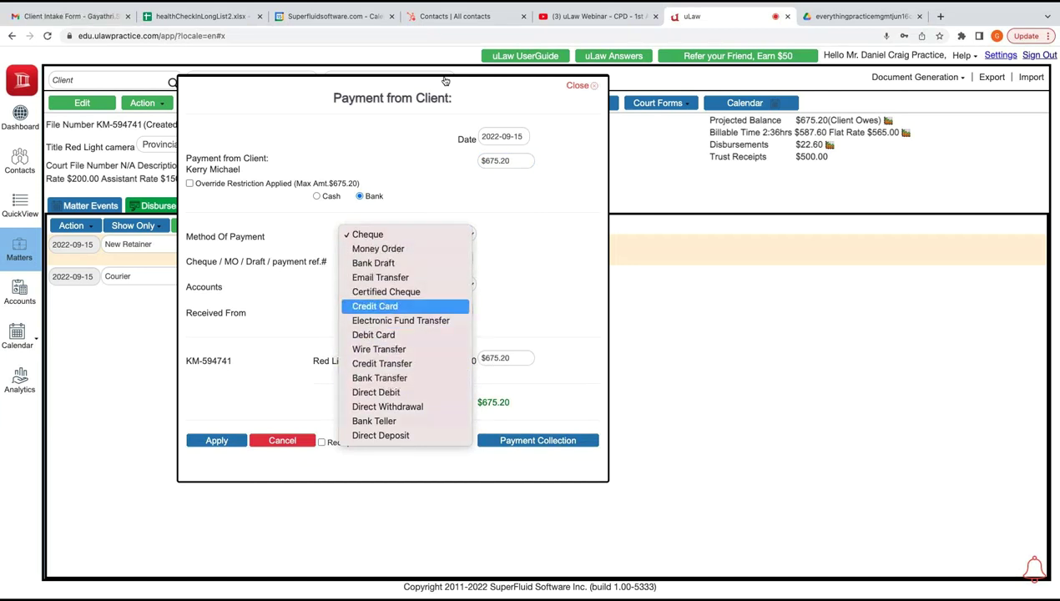
pyautogui.press('e')
pyautogui.press('Return')
# Add the transfer reference and the client's name as payer, tick Receipt, apply, and download the receipt
pyautogui.press('Tab')
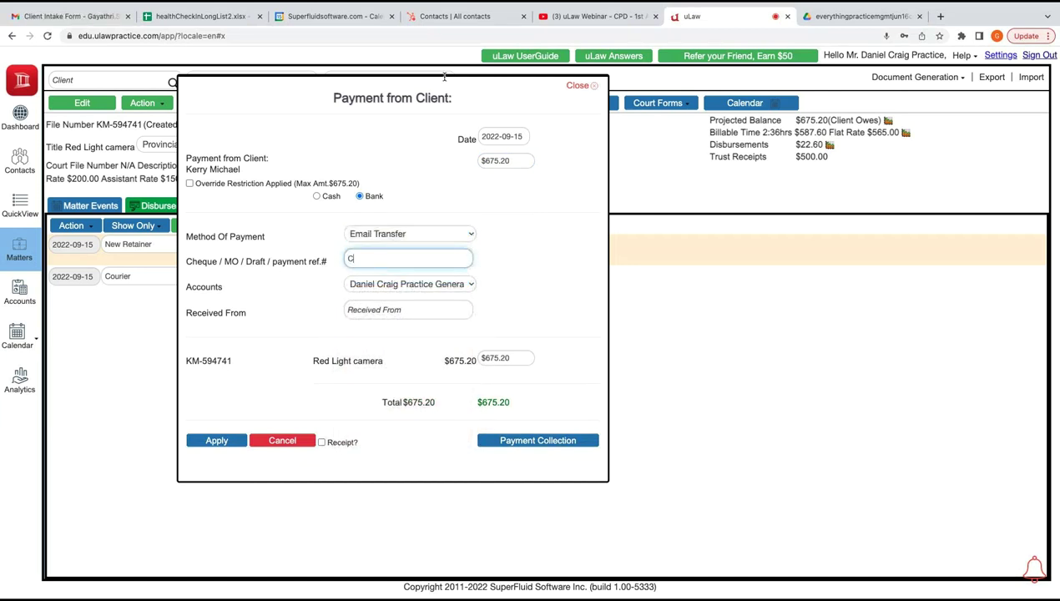
pyautogui.press('Tab')
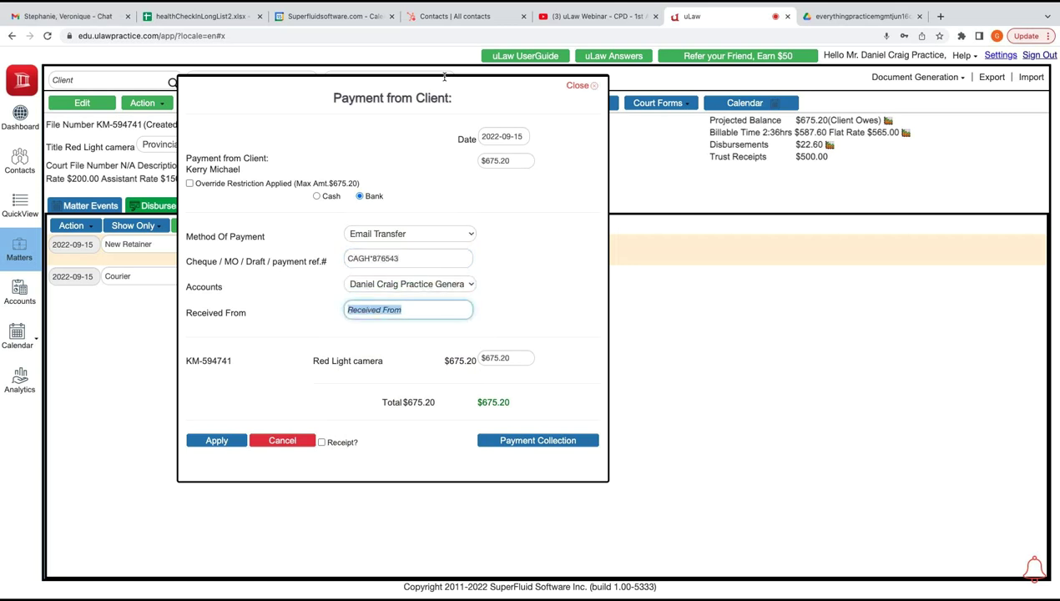
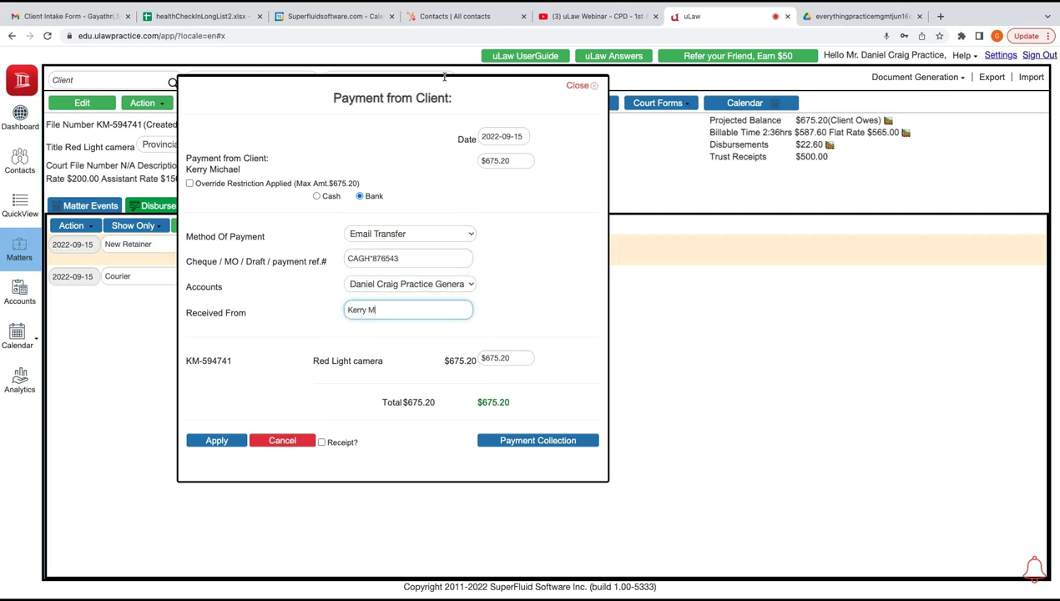
pyautogui.press('Tab')
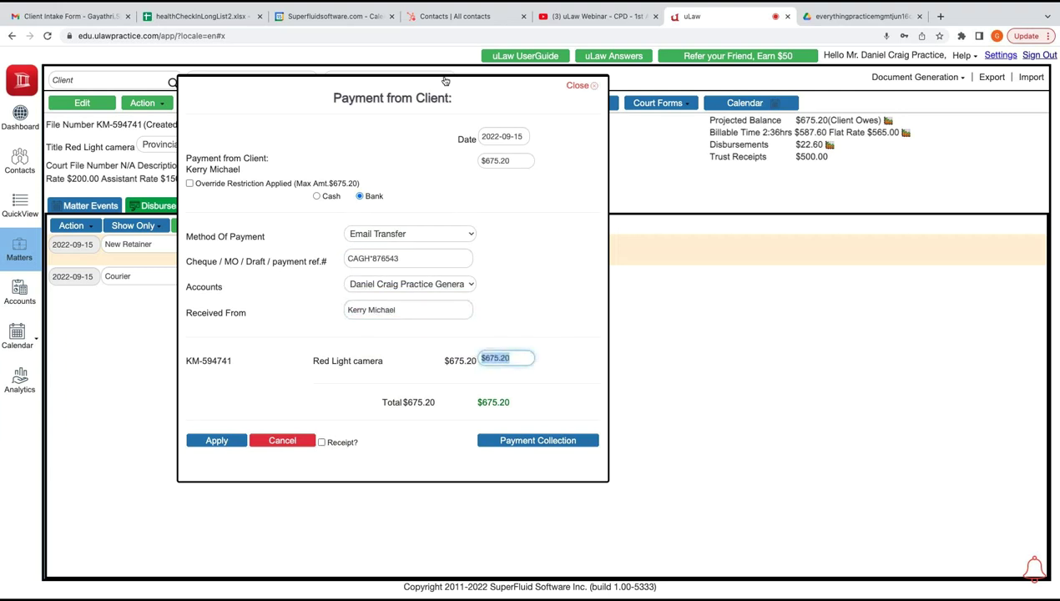
pyautogui.press('Tab')
pyautogui.press('space')
pyautogui.hotkey('shift', 'Tab')
pyautogui.hotkey('shift', 'Tab')
pyautogui.press('Return')
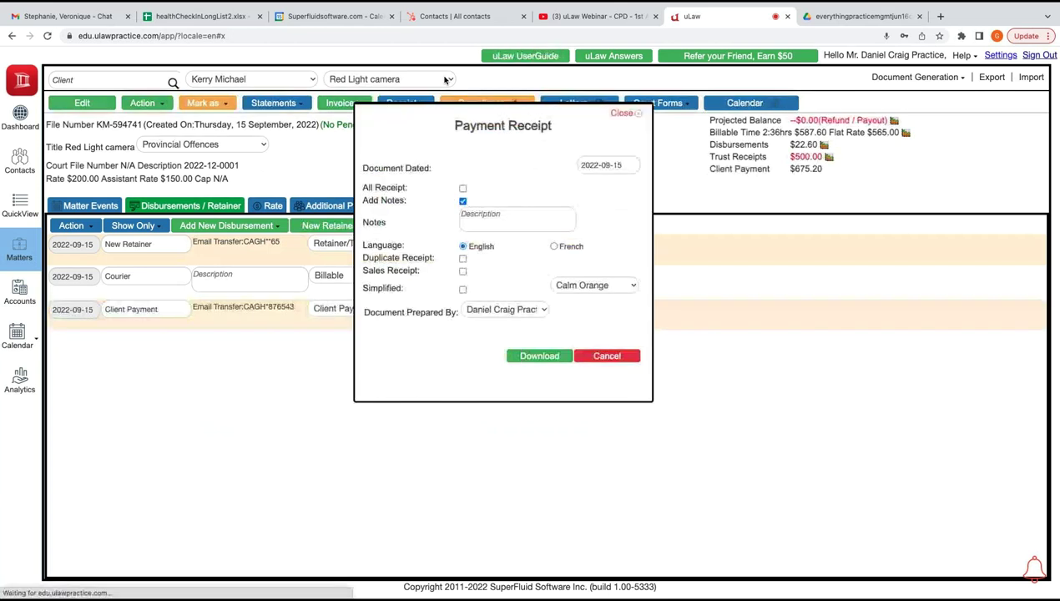
pyautogui.press('Return')
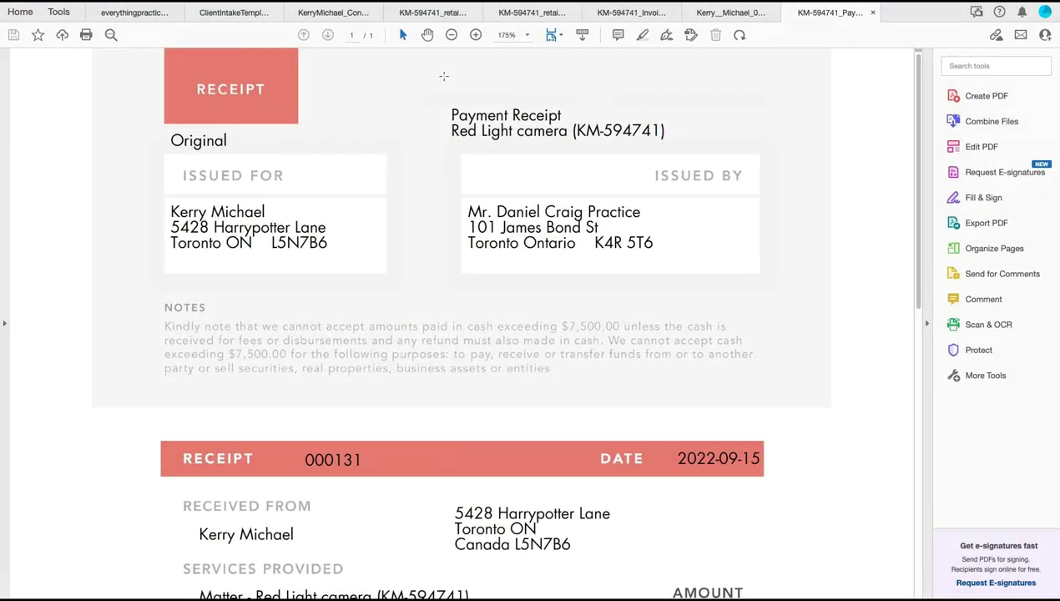
# Check the $675.20 Email Transfer payment receipt PDF, then return to the matter in uLaw
pyautogui.scroll(-5, 444, 76)
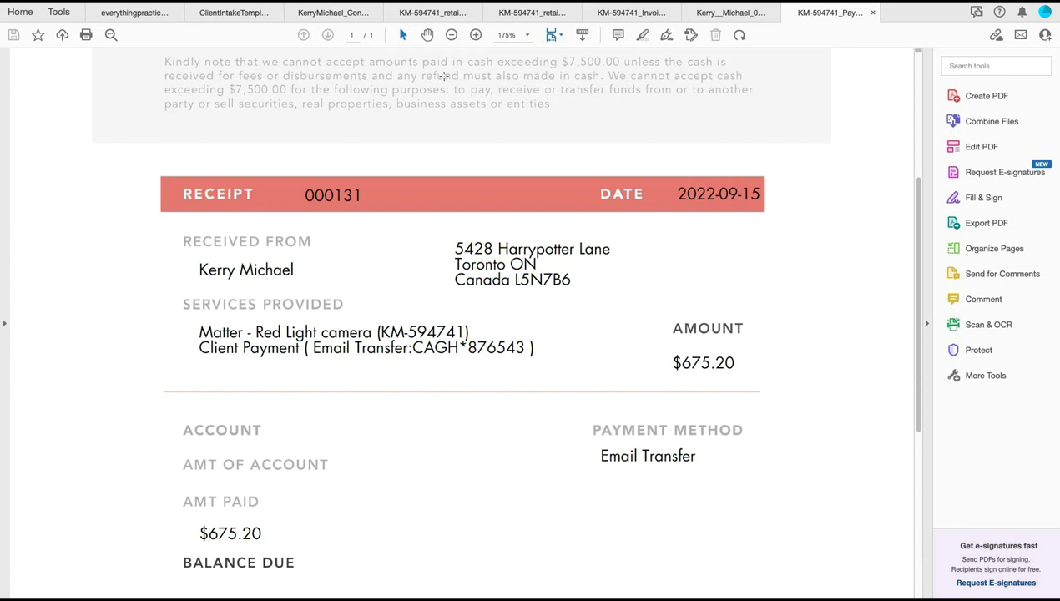
pyautogui.scroll(-1, 444, 77)
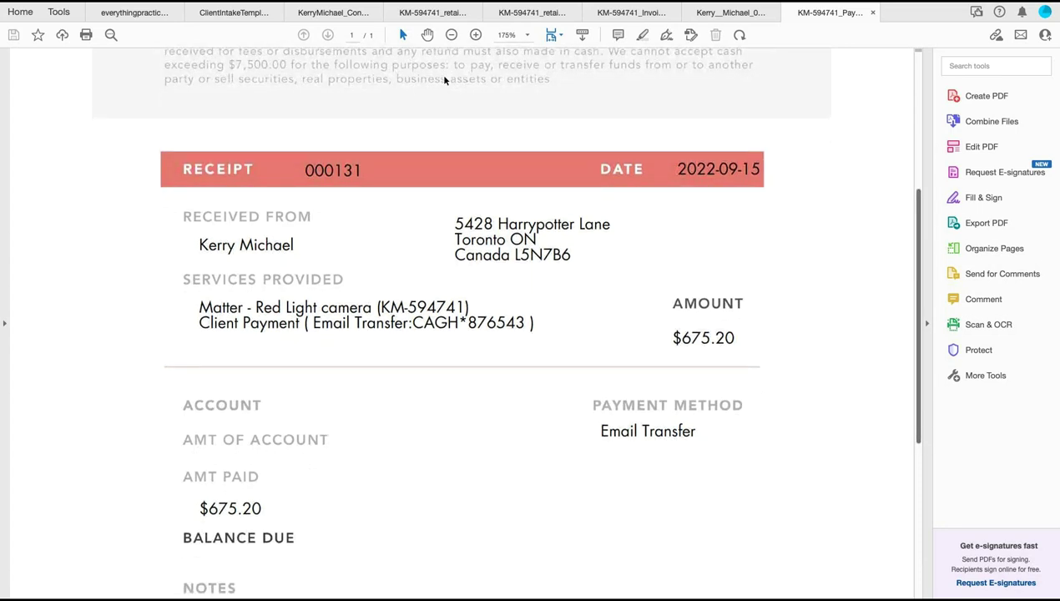
pyautogui.scroll(-6, 445, 79)
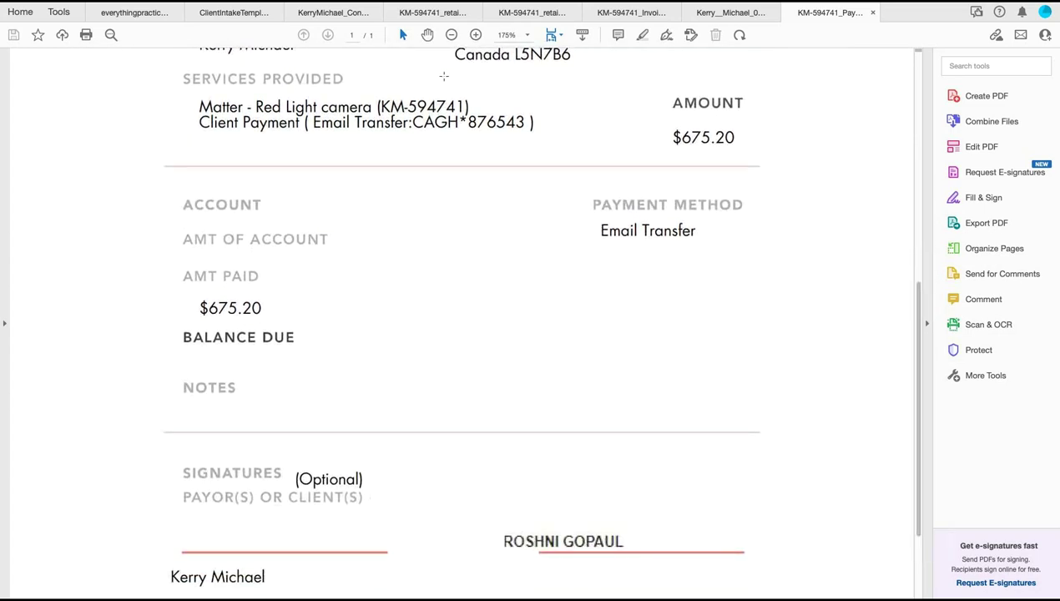
pyautogui.press('super+Tab')
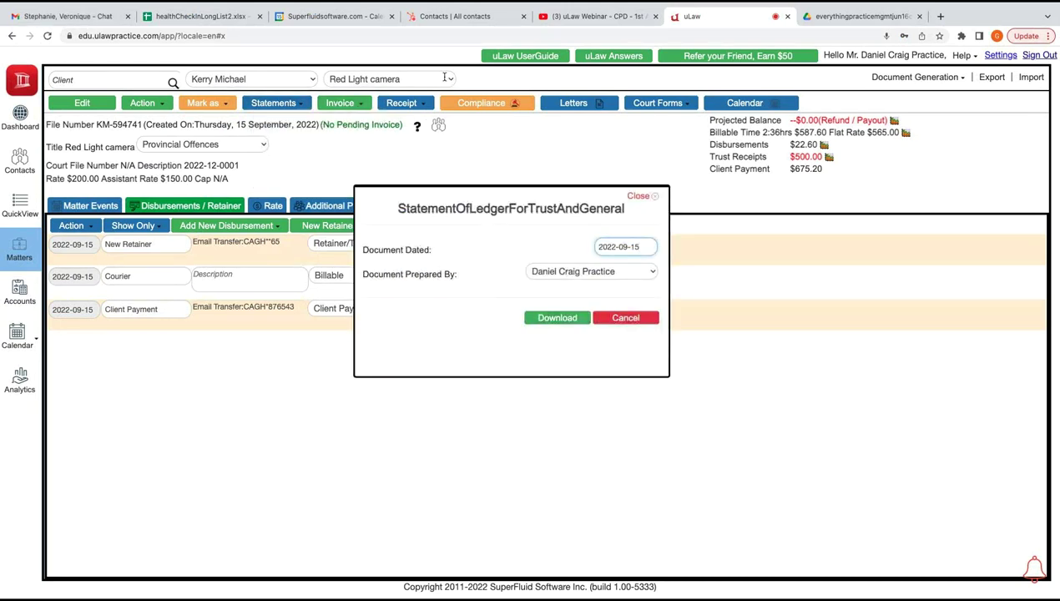
# Download the trust and general ledger statement and review both pages showing zero balances
pyautogui.moveTo(397, 208); pyautogui.dragTo(622, 208)
pyautogui.click(557, 318)
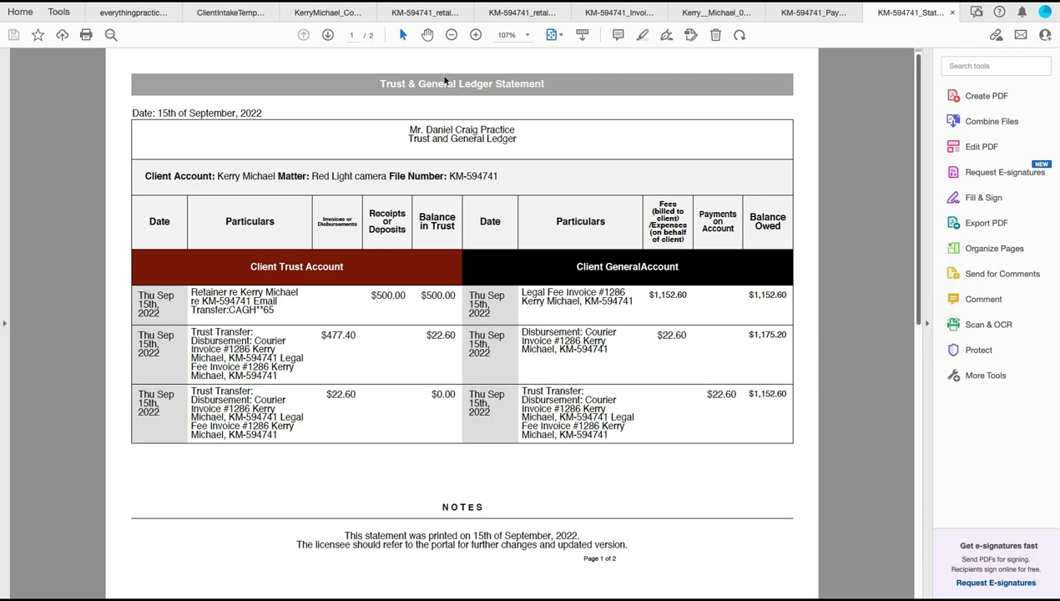
pyautogui.scroll(2, 445, 80)
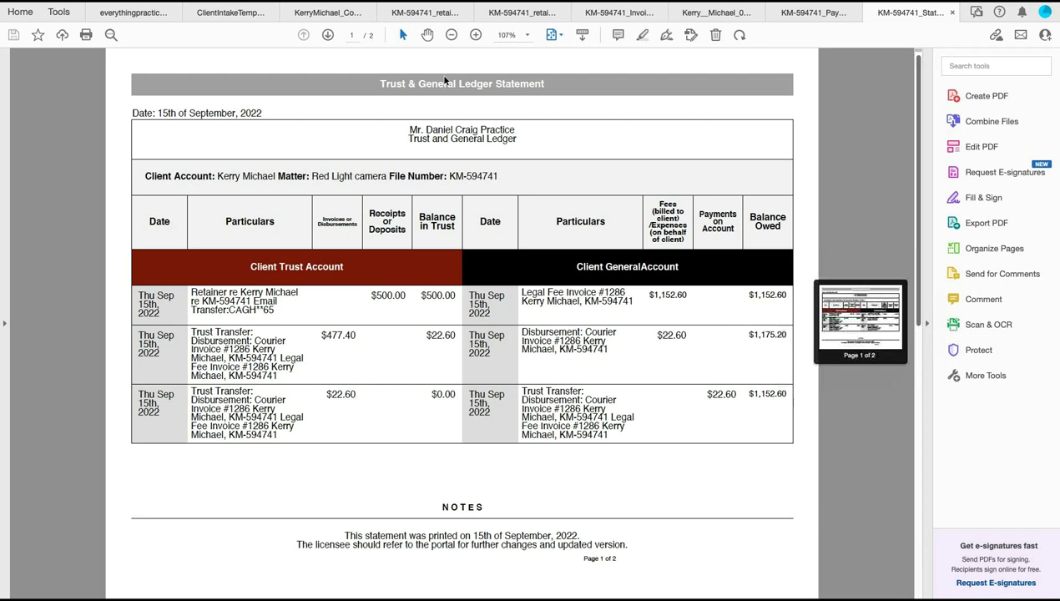
pyautogui.scroll(-5, 445, 80)
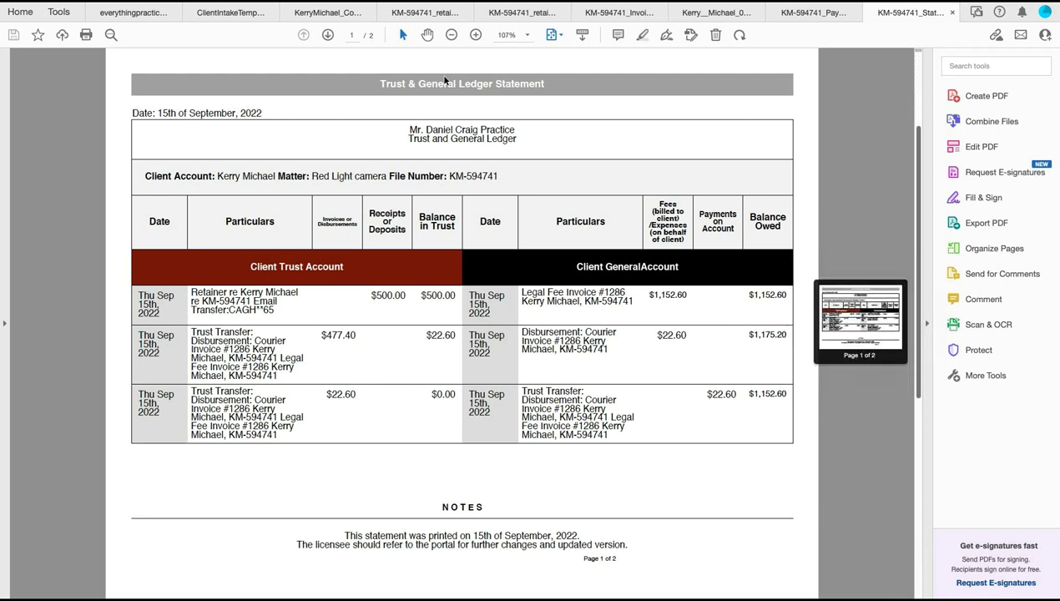
pyautogui.scroll(3, 445, 80)
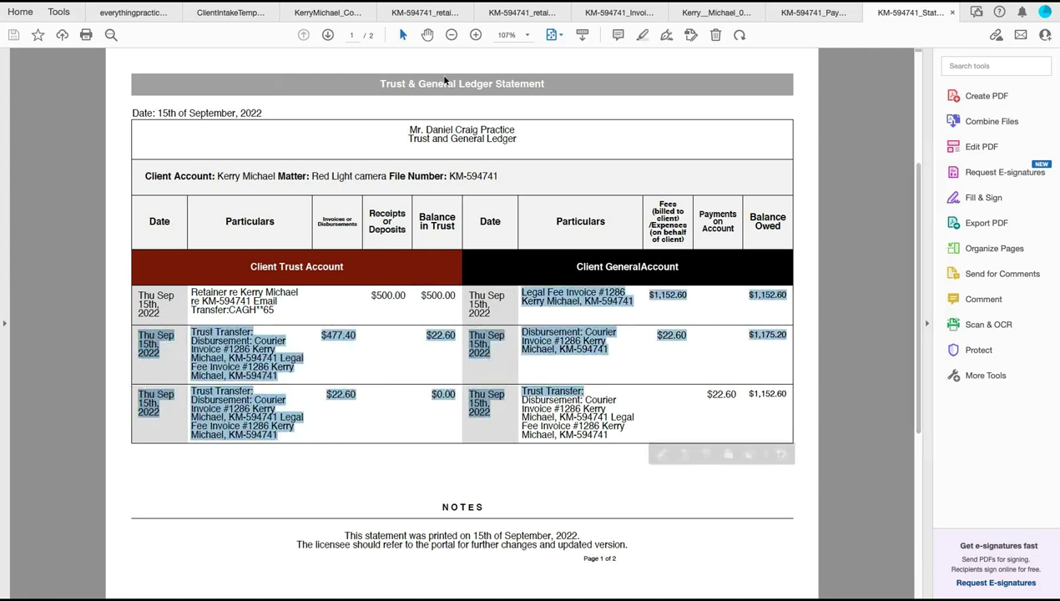
pyautogui.scroll(-3, 444, 76)
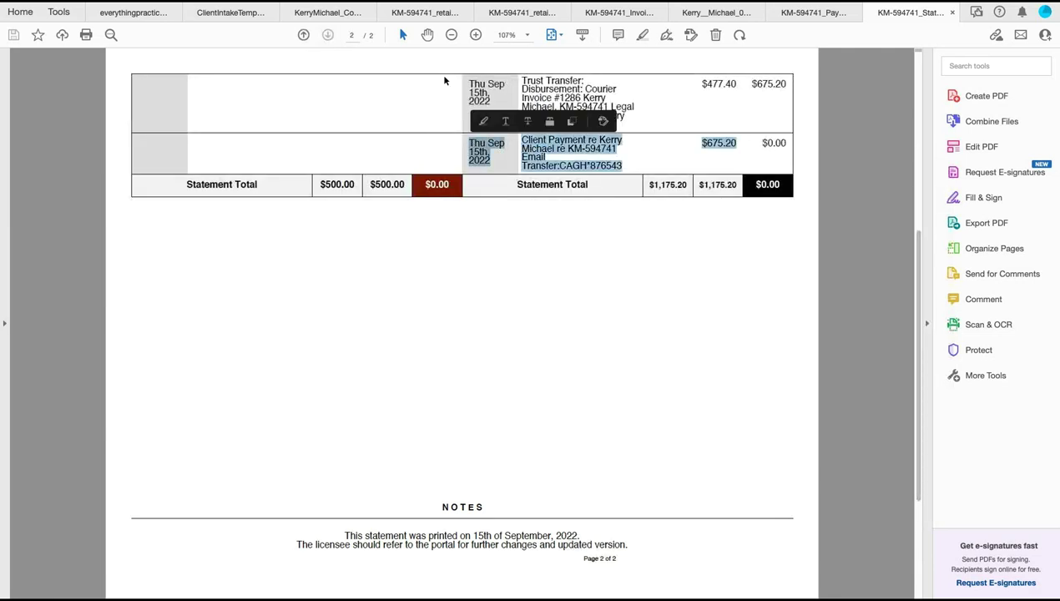
# Open the Monthly Compliance documents for the Pooled Trust Account in uLaw
pyautogui.press('super+Tab')
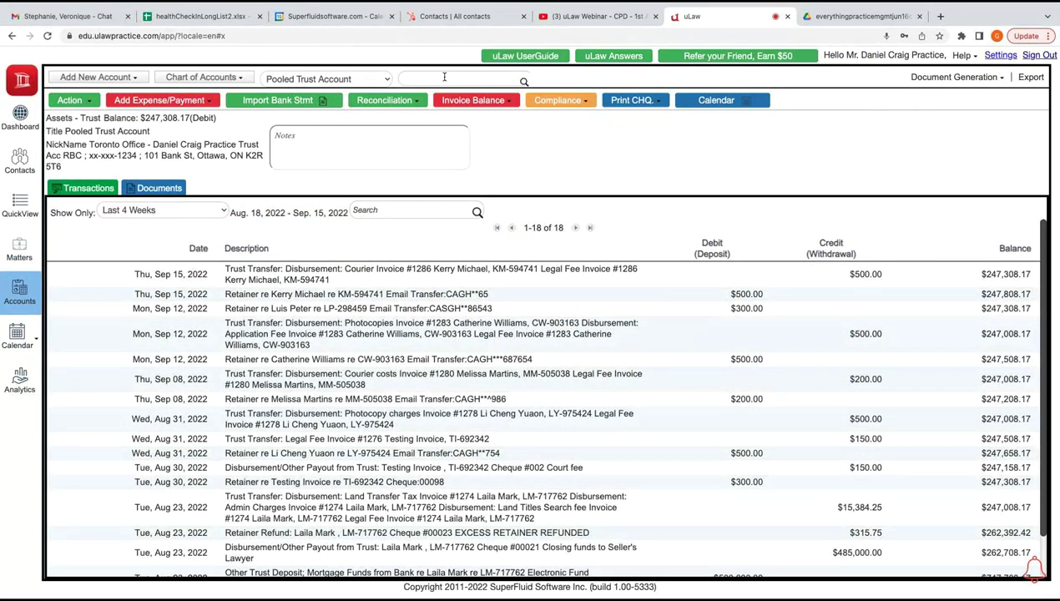
pyautogui.click(558, 100)
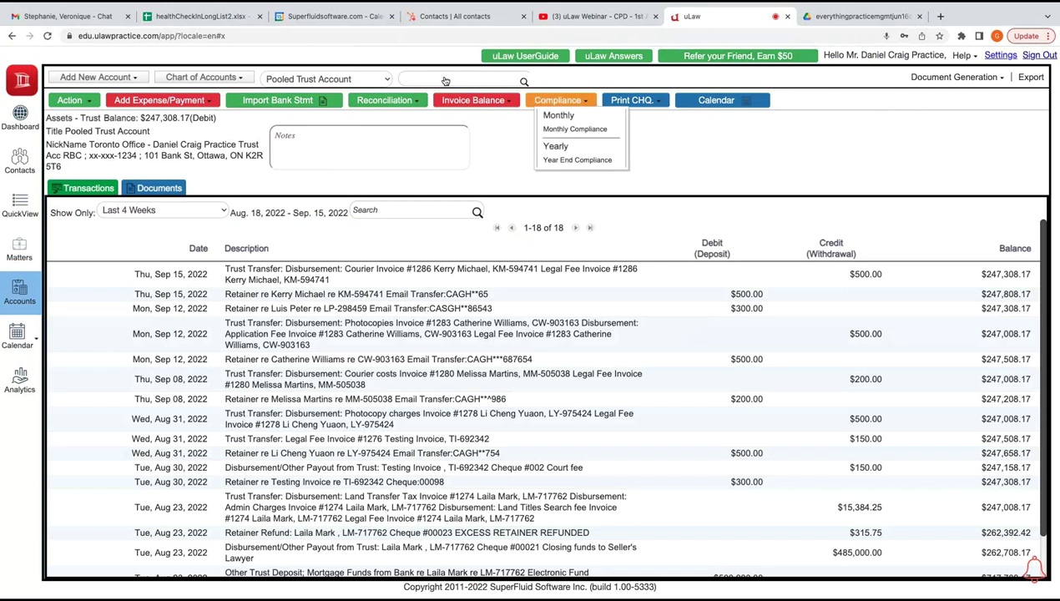
pyautogui.click(570, 130)
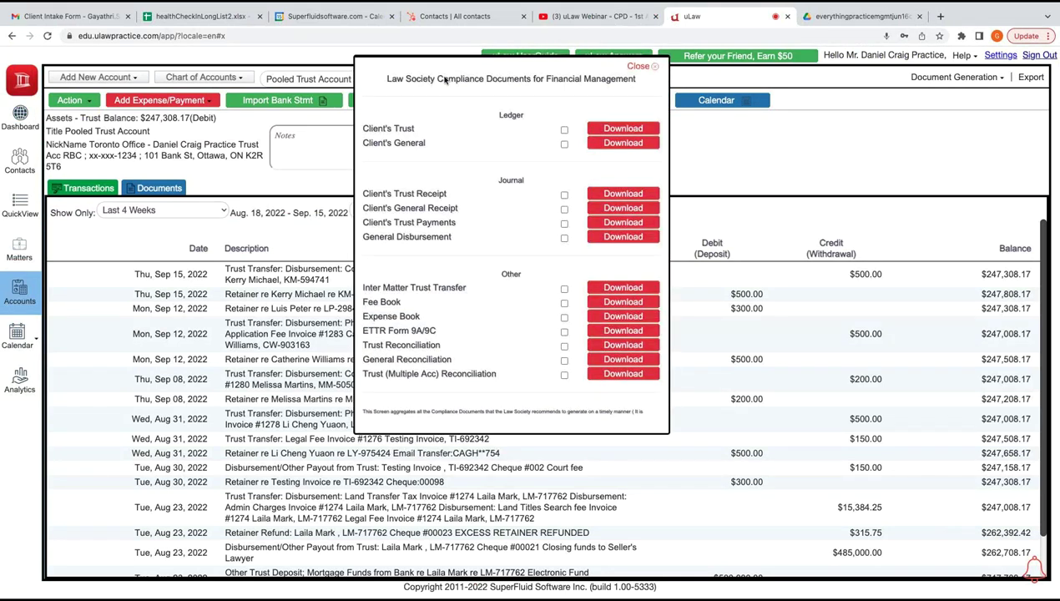